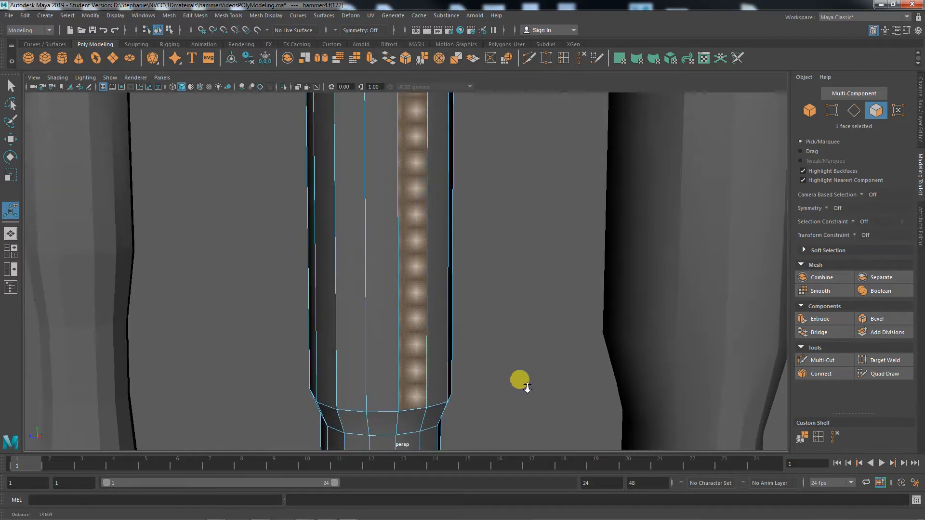
Zoom and orbit to look down on the handle's top, then enter face selection
mouse_move(501, 372)
alt+middle_down()
mouse_move(495, 303)
mouse_move(476, 344)
mouse_move(495, 339)
mouse_move(502, 390)
mouse_move(507, 313)
mouse_move(512, 378)
mouse_move(501, 366)
alt+middle_up()
alt+drag(501, 367, 474, 360)
right_click(411, 295)
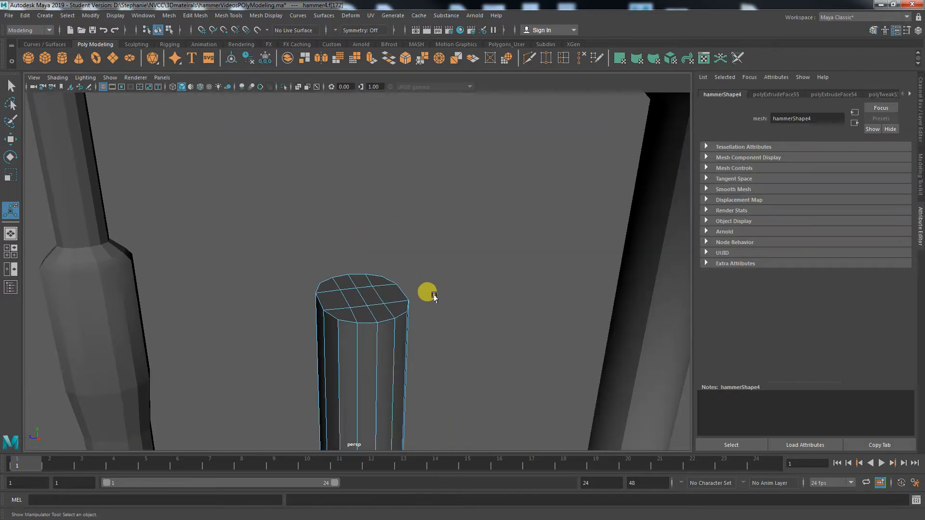
key(q)
Select the twelve top-cap faces of the handle, removing the stray side face
click(355, 282)
shift+click(344, 282)
shift+click(329, 287)
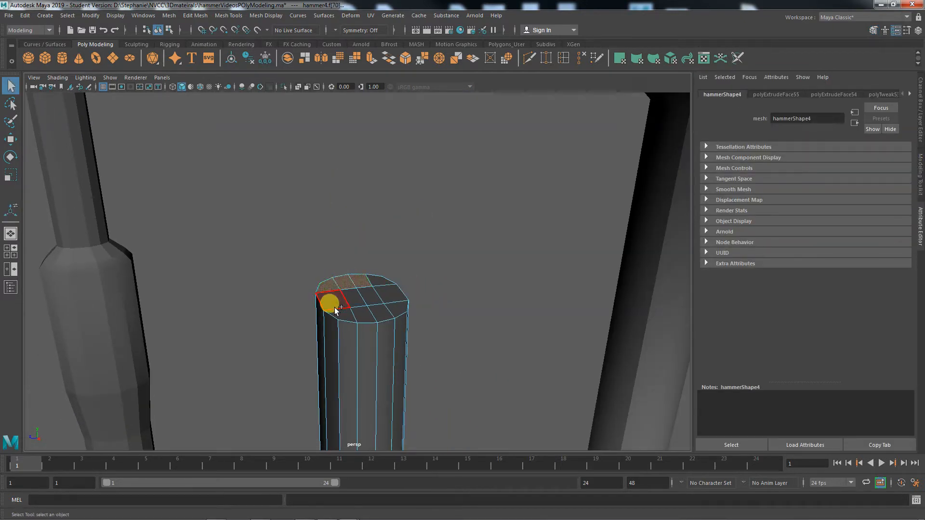
shift+click(334, 306)
shift+click(352, 322)
shift+click(362, 315)
shift+click(357, 300)
shift+click(372, 298)
shift+click(380, 311)
shift+click(396, 307)
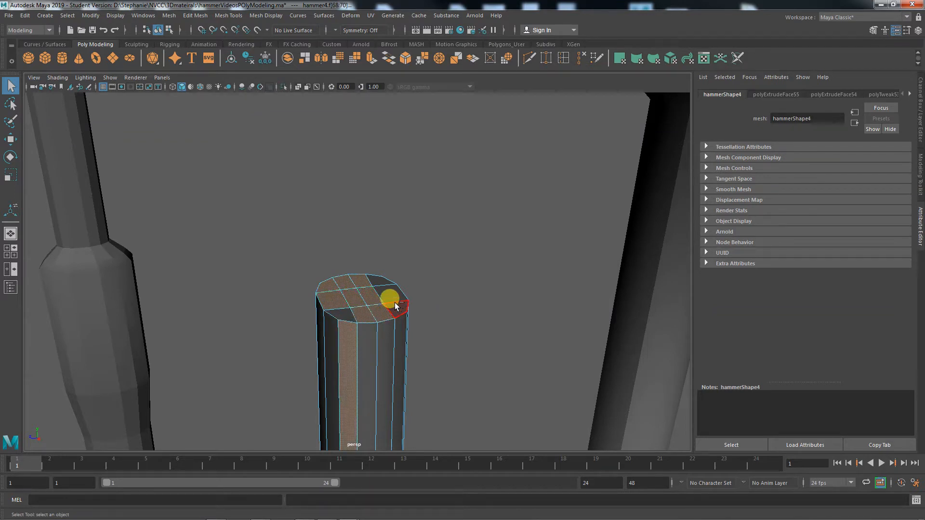
shift+click(392, 295)
shift+click(384, 281)
shift+click(342, 320)
shift+click(347, 338)
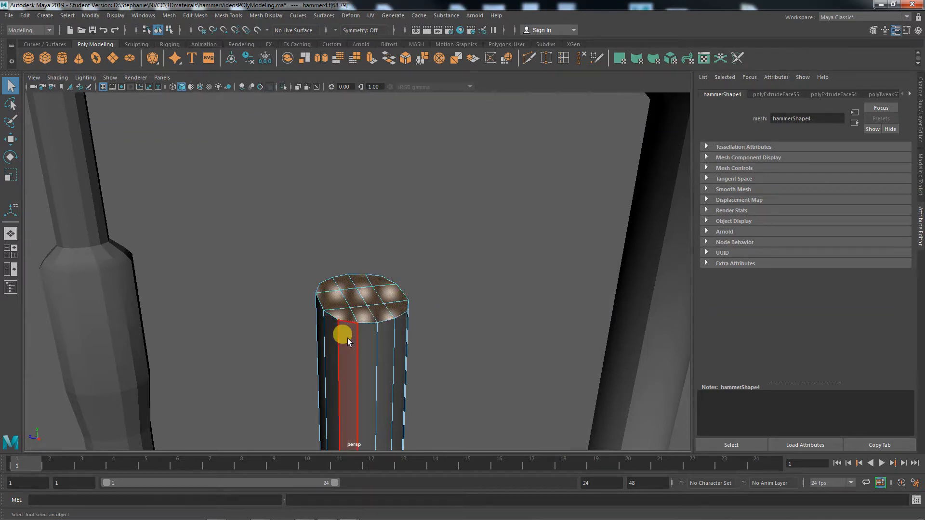
click(918, 173)
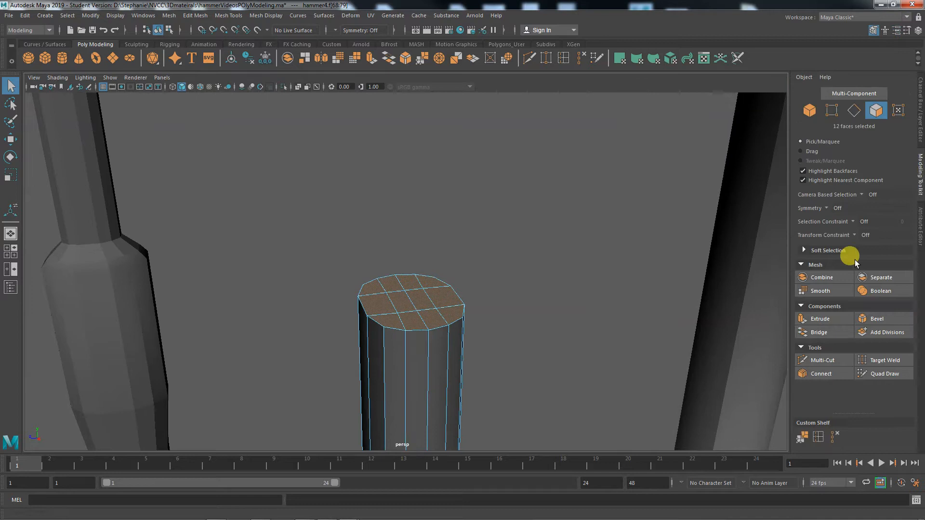
Extrude the top-cap faces upward to a Local Translate Z of 1.894
click(825, 318)
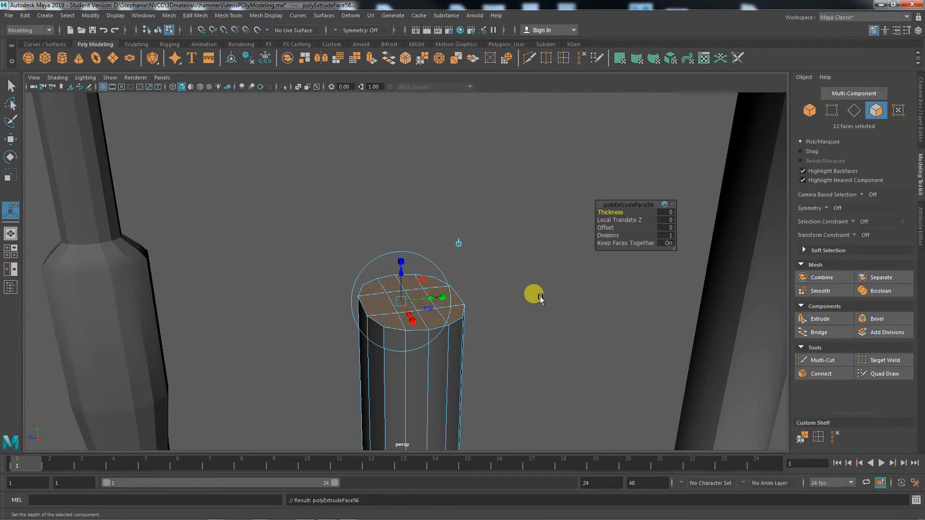
click(819, 319)
drag(402, 276, 409, 158)
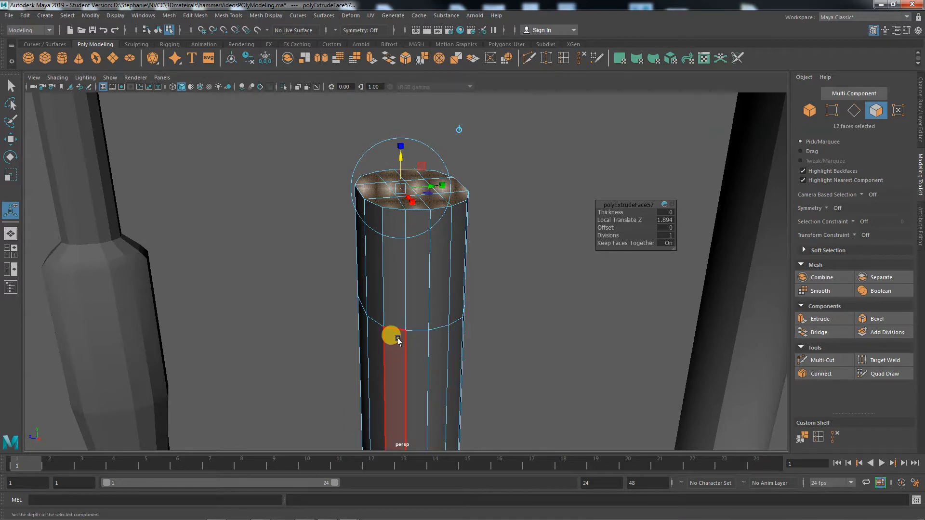
right_drag(414, 332, 372, 248)
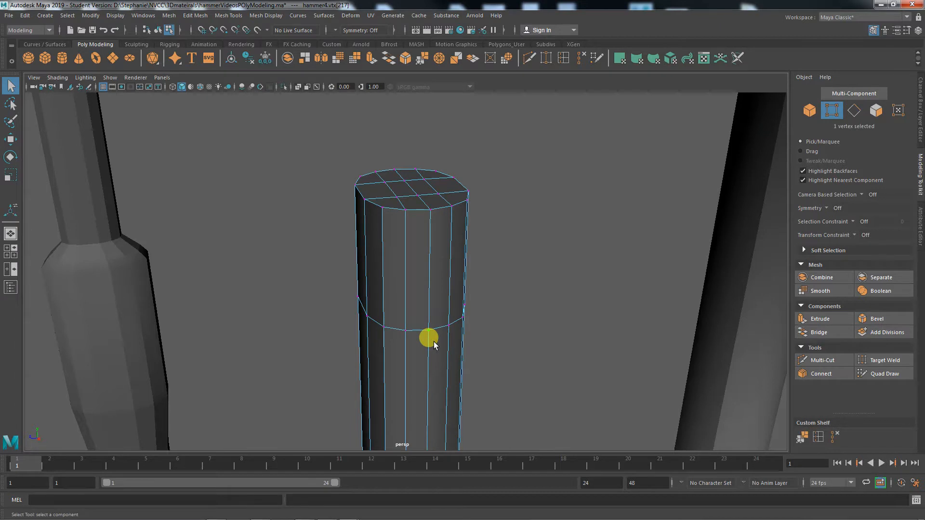
Pull a ring vertex down into a V, then undo that move
key(w)
scroll(458, 332, up, 3)
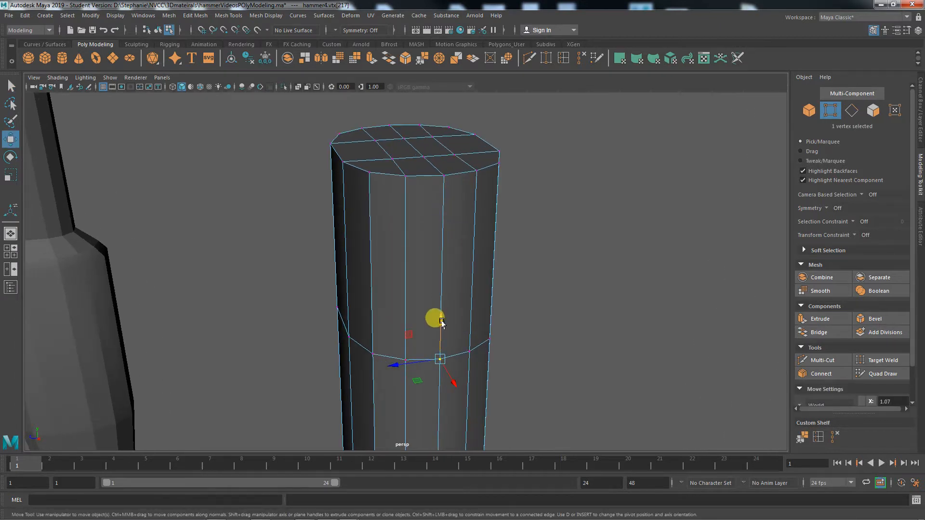
drag(442, 322, 435, 355)
click(532, 381)
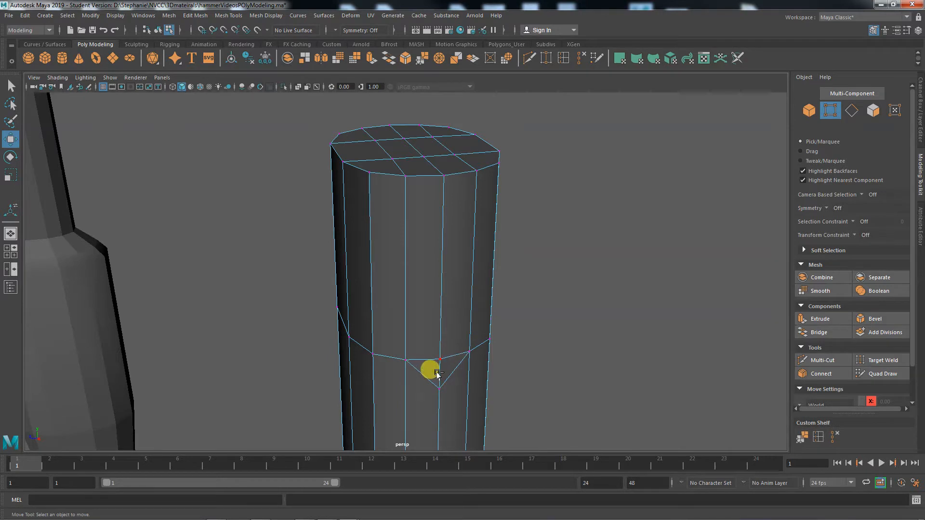
key(ctrl+z)
key(ctrl+z)
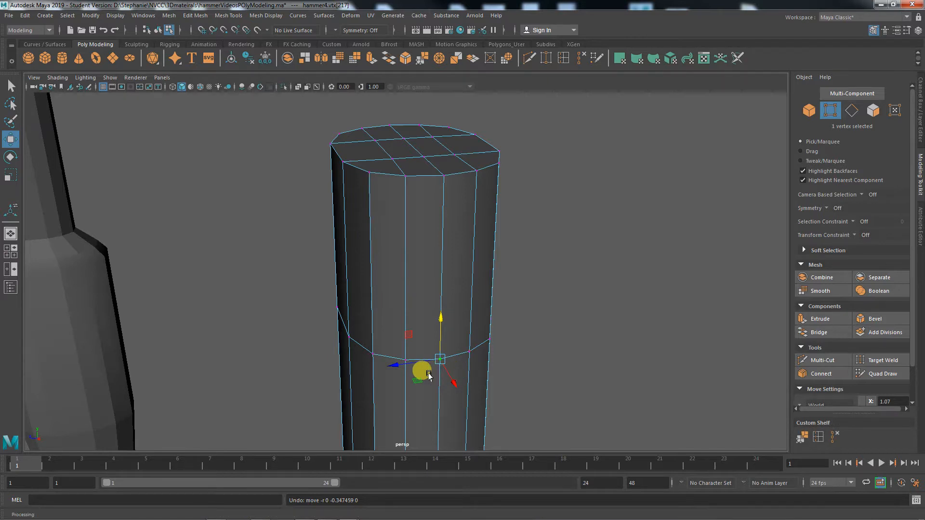
Undo back to the flat 12-face top cap and return the handle to object mode
scroll(430, 371, up, 8)
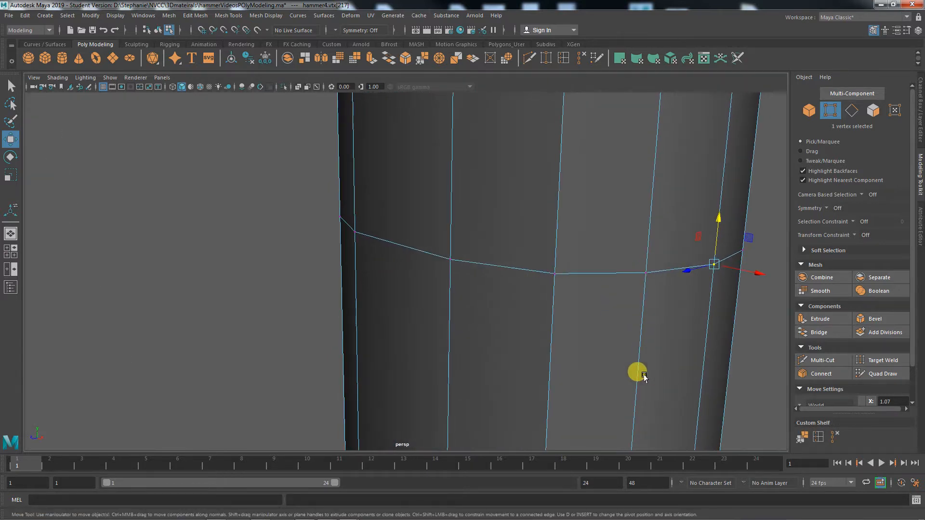
alt+middle_drag(644, 375, 421, 375)
alt+right_drag(420, 376, 667, 400)
alt+right_drag(472, 377, 269, 344)
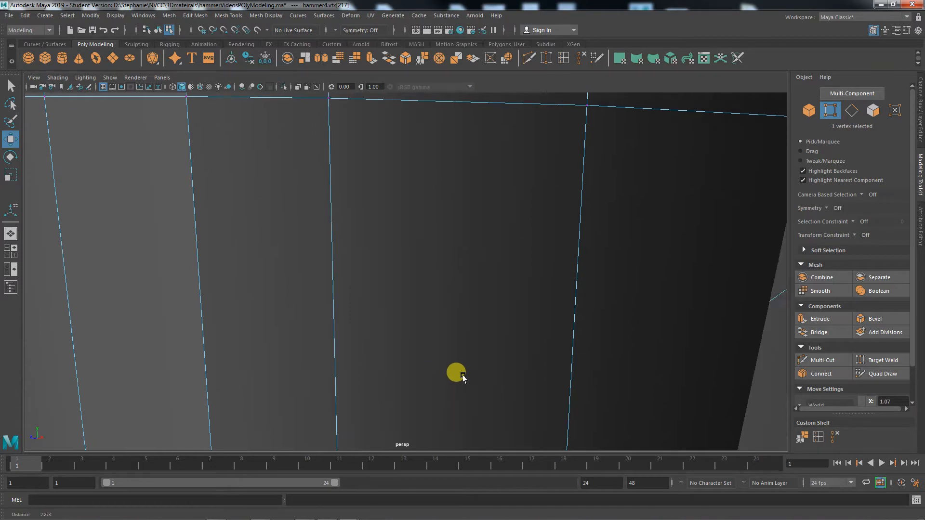
alt+right_drag(441, 369, 361, 356)
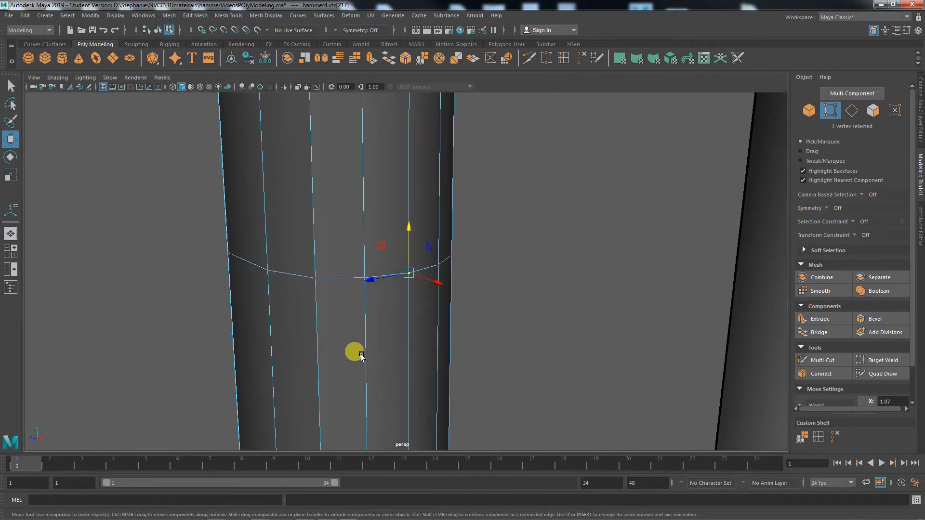
alt+drag(361, 356, 477, 374)
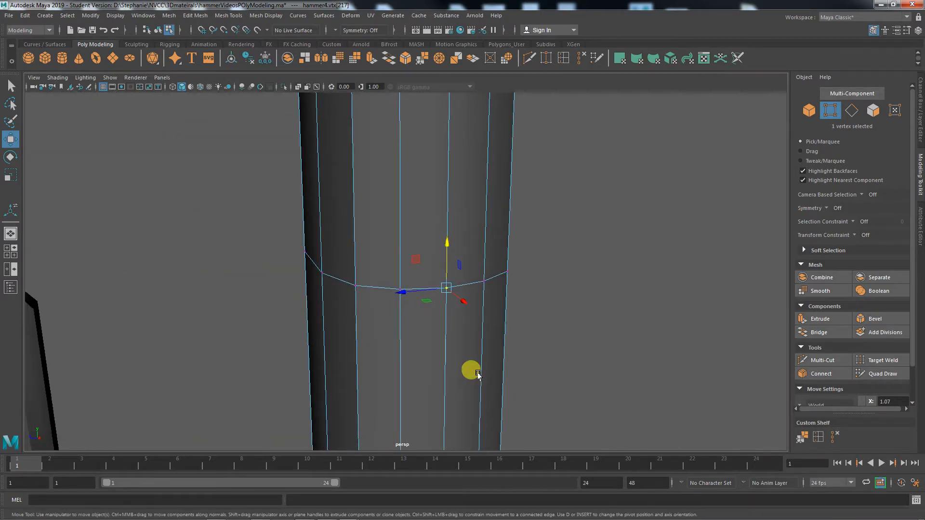
key(ctrl+z)
key(ctrl+z)
key(ctrl+z)
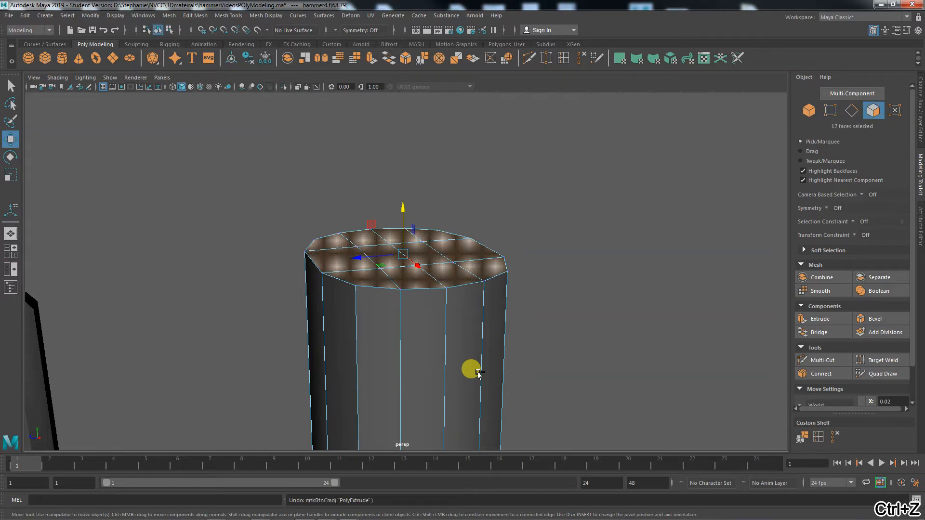
alt+right_drag(478, 372, 411, 264)
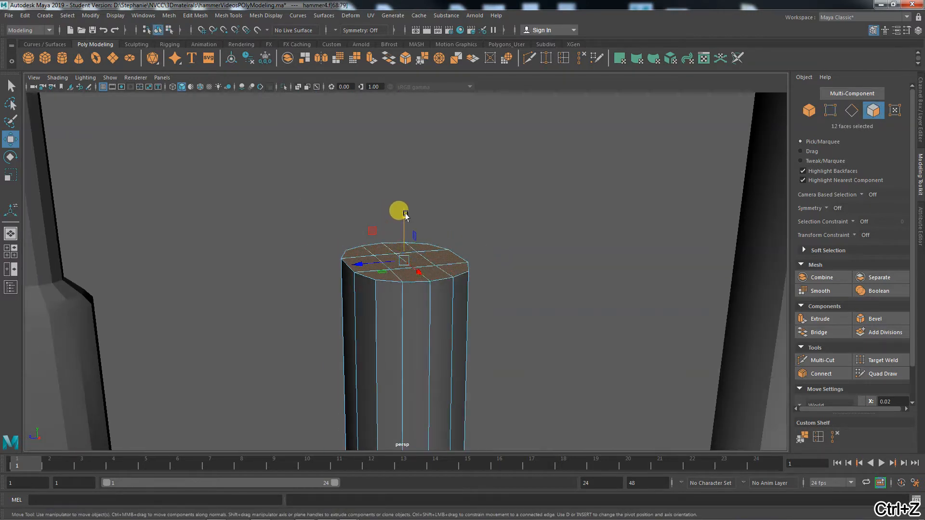
mouse_move(405, 215)
mouse_down()
mouse_move(400, 197)
mouse_move(404, 229)
mouse_up()
alt+middle_drag(525, 414, 532, 365)
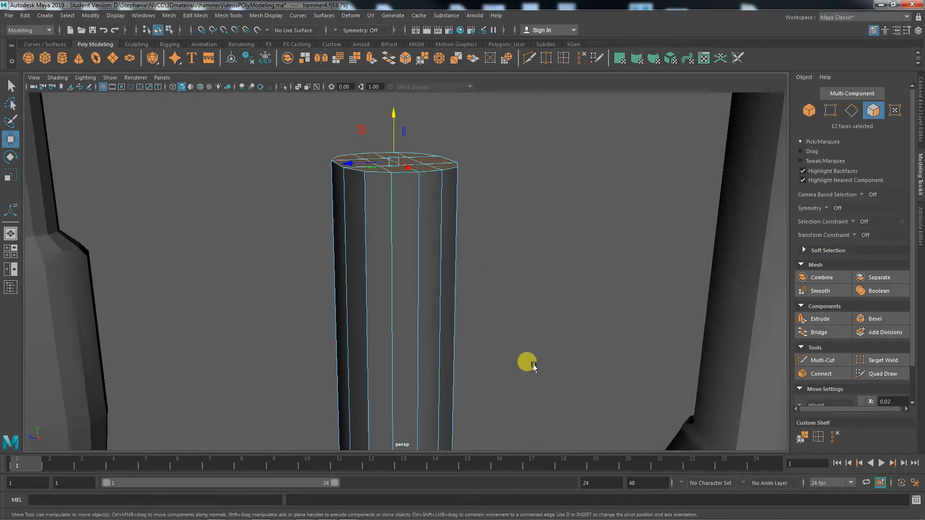
alt+right_drag(532, 365, 454, 400)
alt+middle_drag(454, 419, 450, 325)
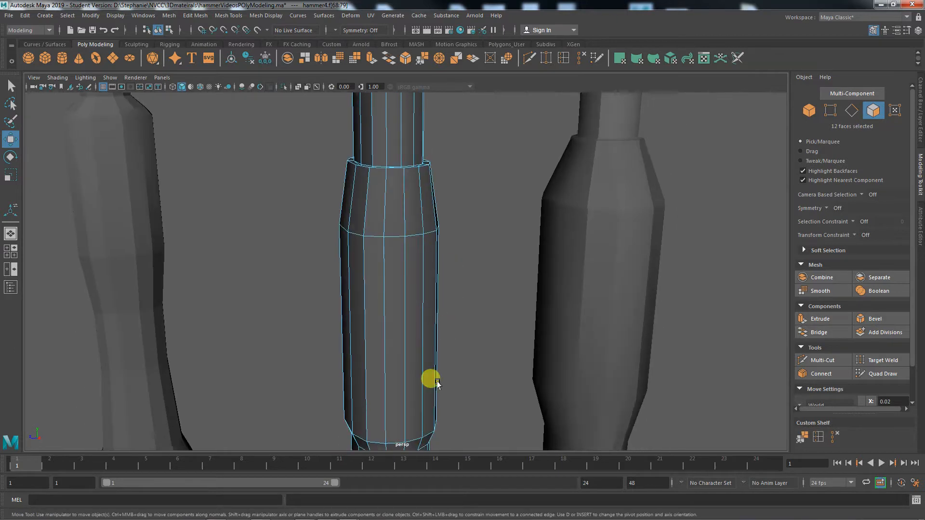
alt+drag(441, 391, 435, 374)
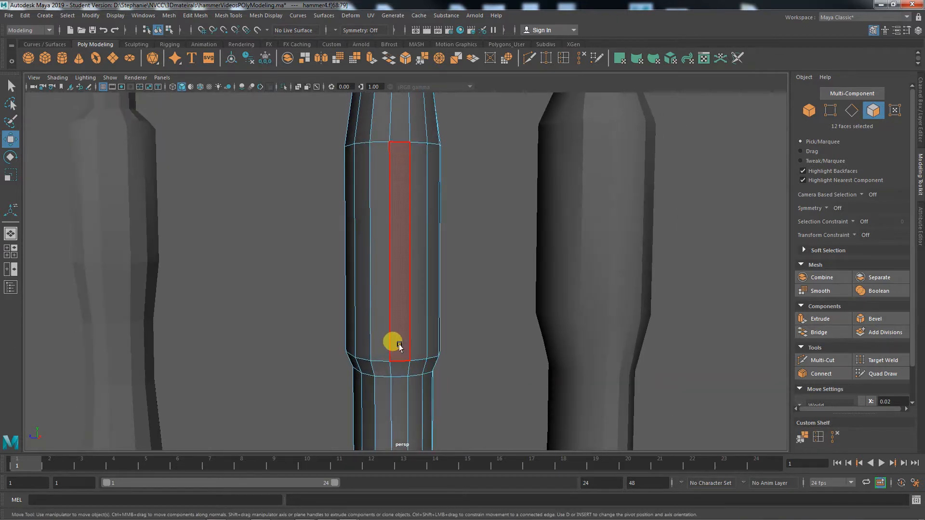
right_drag(399, 345, 440, 234)
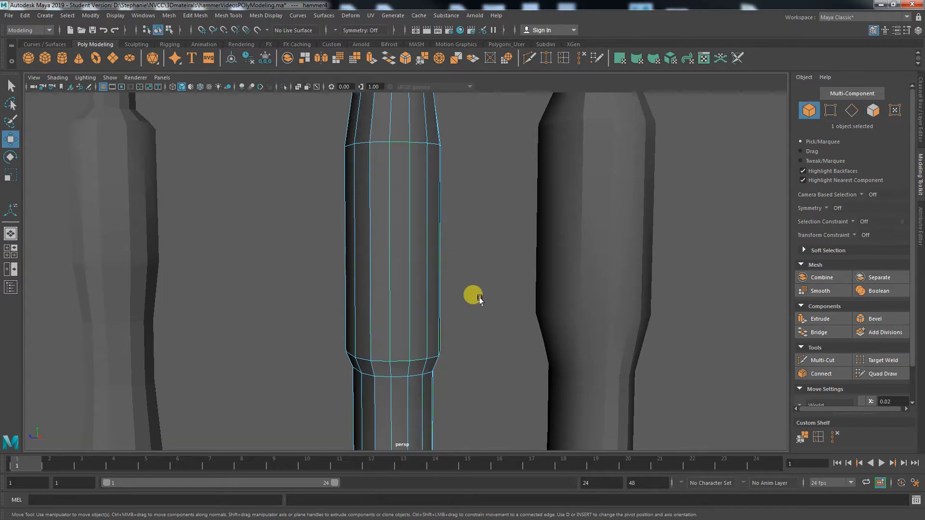
click(480, 300)
alt+drag(479, 388, 471, 438)
alt+drag(435, 385, 458, 371)
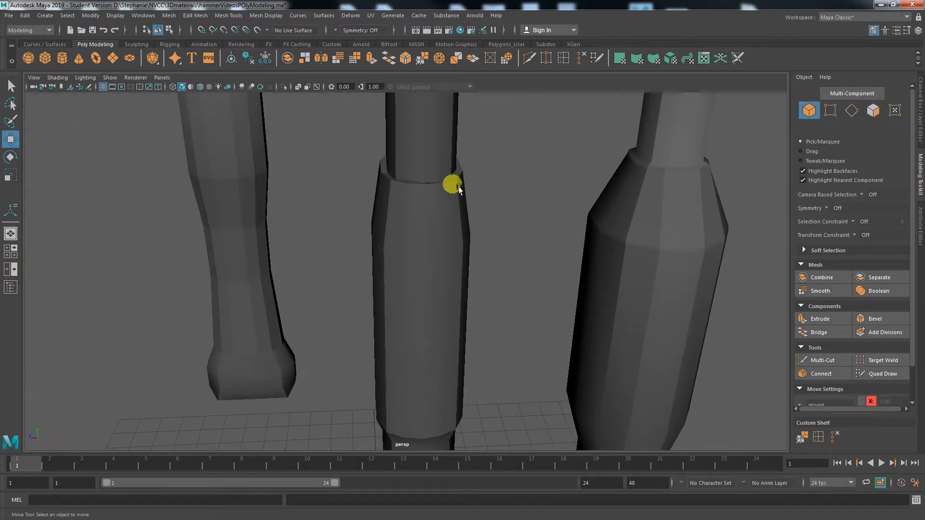
alt+right_drag(387, 241, 553, 254)
alt+middle_drag(417, 213, 407, 320)
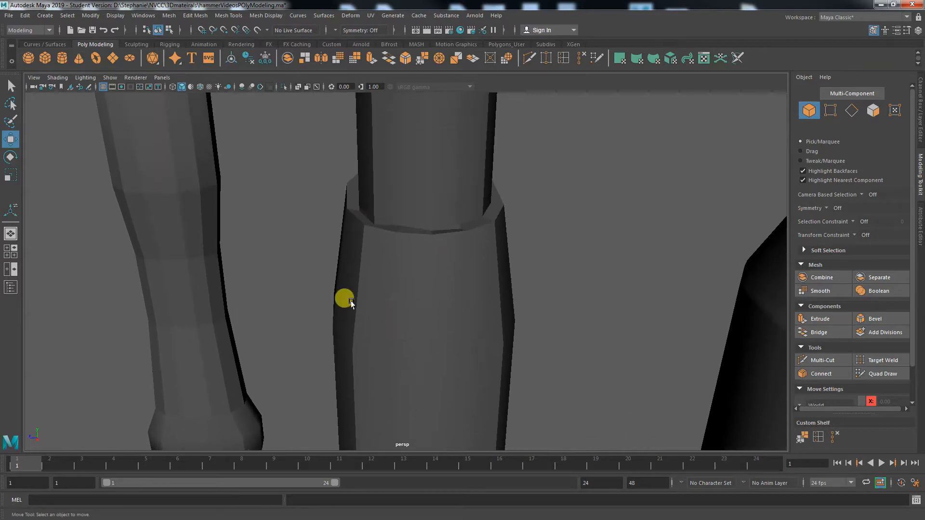
alt+right_drag(350, 303, 459, 322)
alt+drag(459, 321, 382, 258)
click(411, 281)
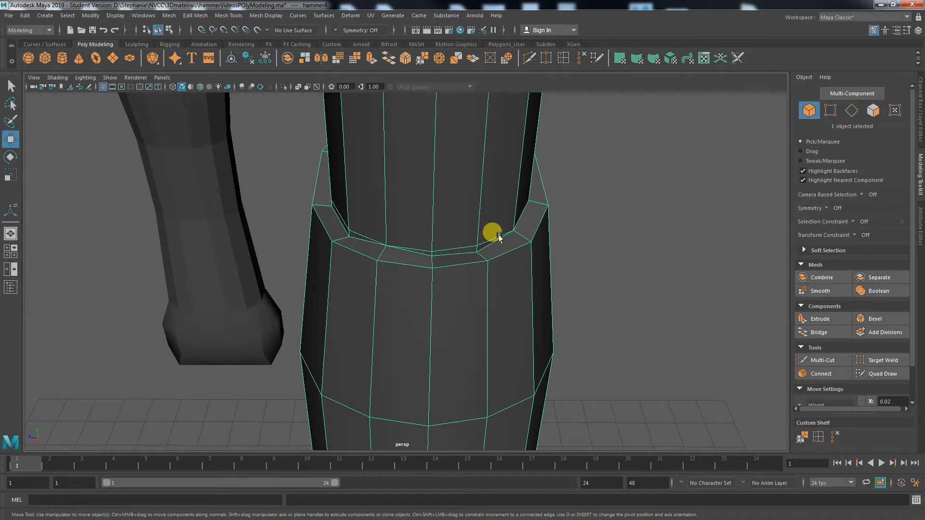
alt+drag(599, 301, 473, 324)
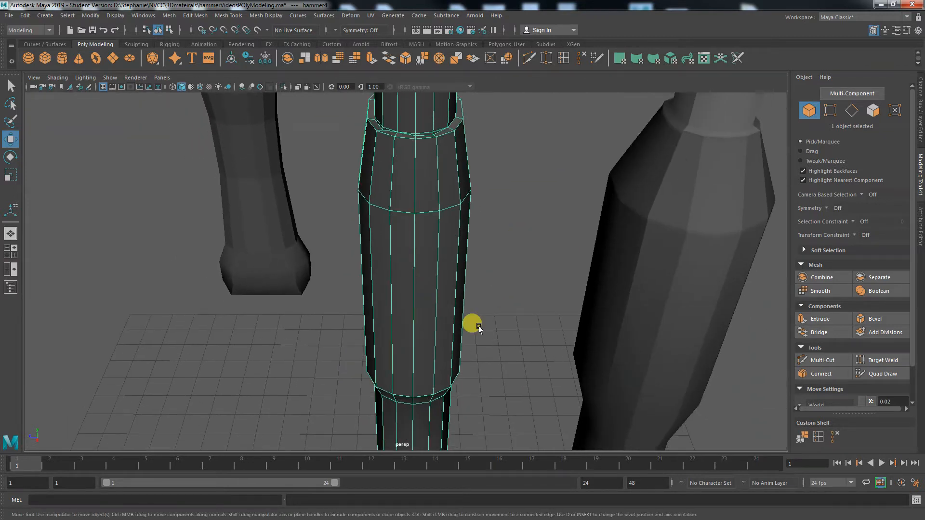
click(494, 381)
scroll(499, 378, up, 3)
alt+drag(500, 377, 448, 324)
click(451, 325)
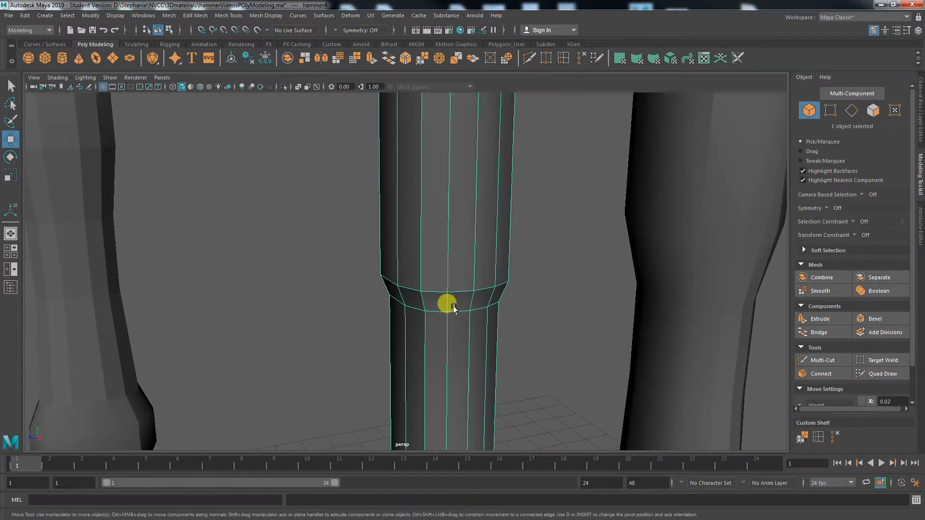
click(530, 314)
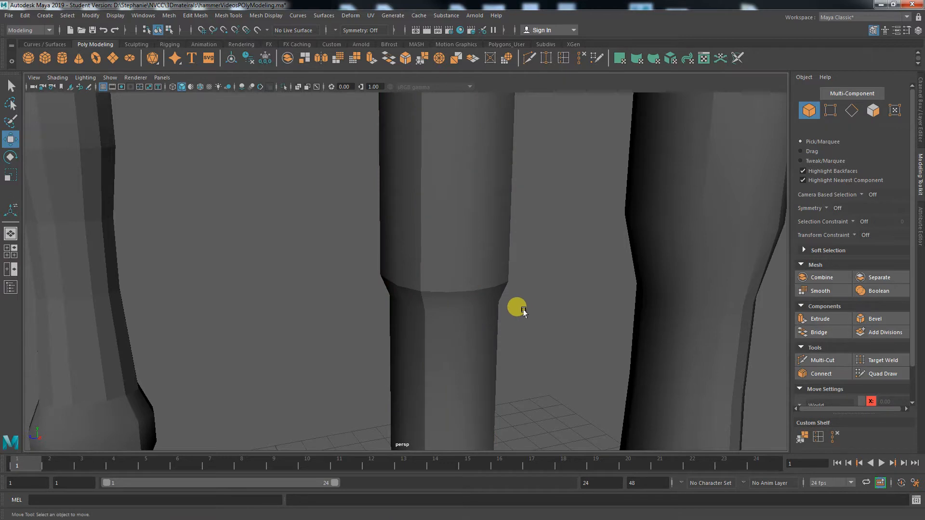
right_drag(474, 302, 472, 264)
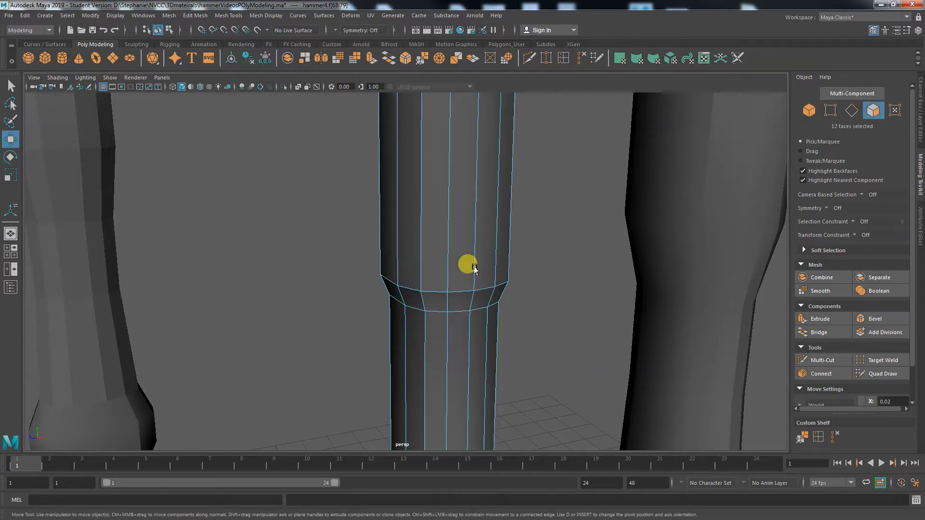
Extrude two adjacent side faces beside the grip band outward by 0.989
click(464, 289)
shift+click(456, 347)
alt+drag(456, 346, 540, 342)
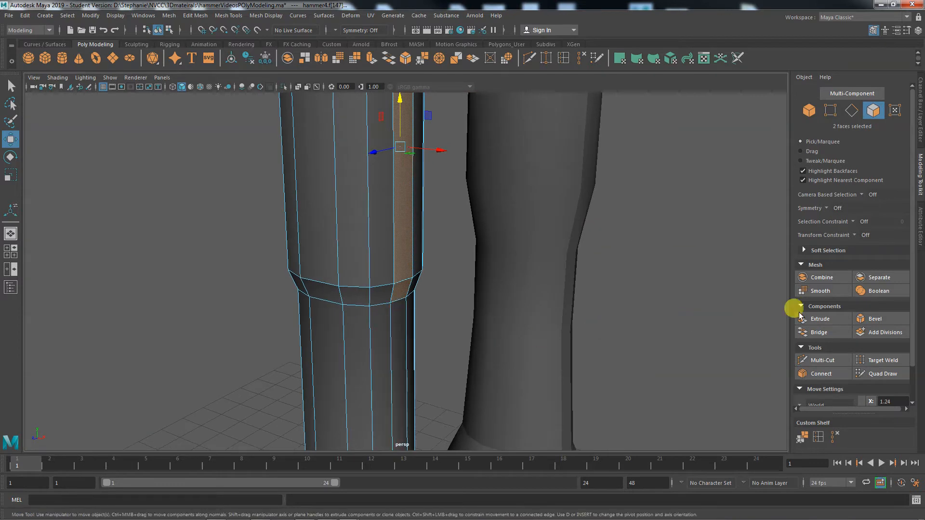
click(824, 320)
drag(422, 305, 383, 332)
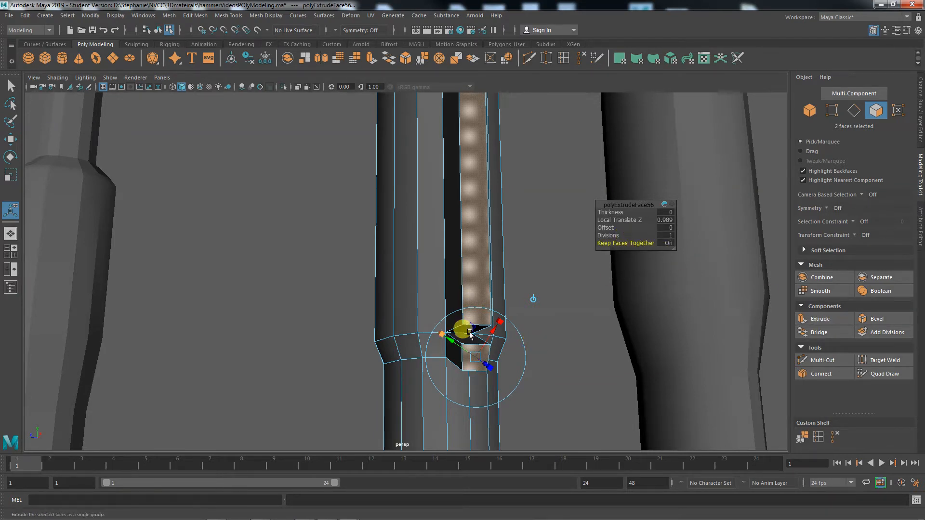
alt+right_drag(448, 373, 696, 388)
alt+middle_drag(696, 388, 643, 288)
right_drag(463, 334, 413, 249)
Lower two corner vertices of the extruded side block slightly
key(w)
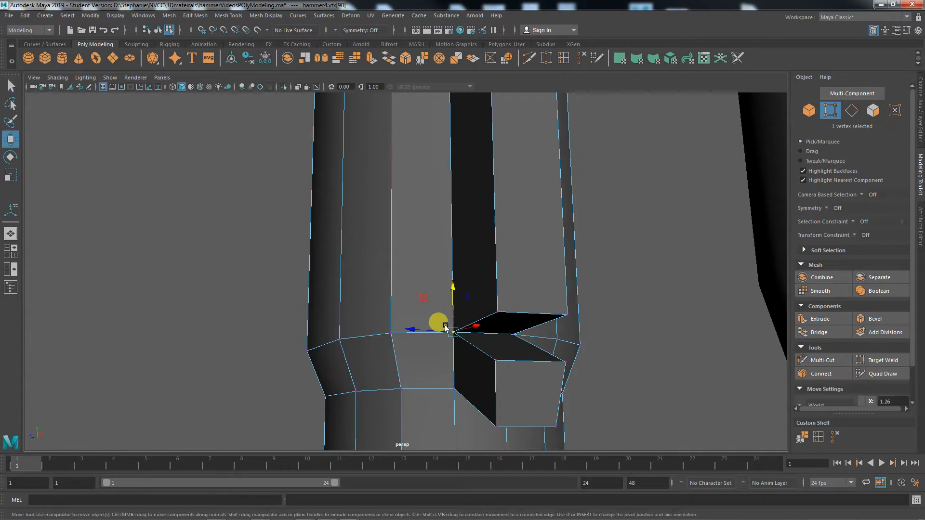
mouse_move(450, 292)
mouse_down()
mouse_move(449, 281)
mouse_move(450, 302)
mouse_up()
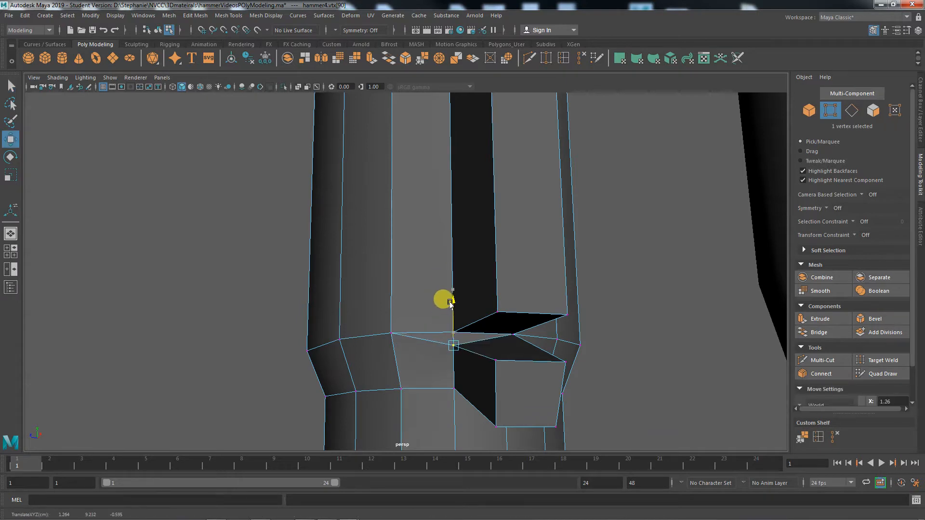
click(514, 335)
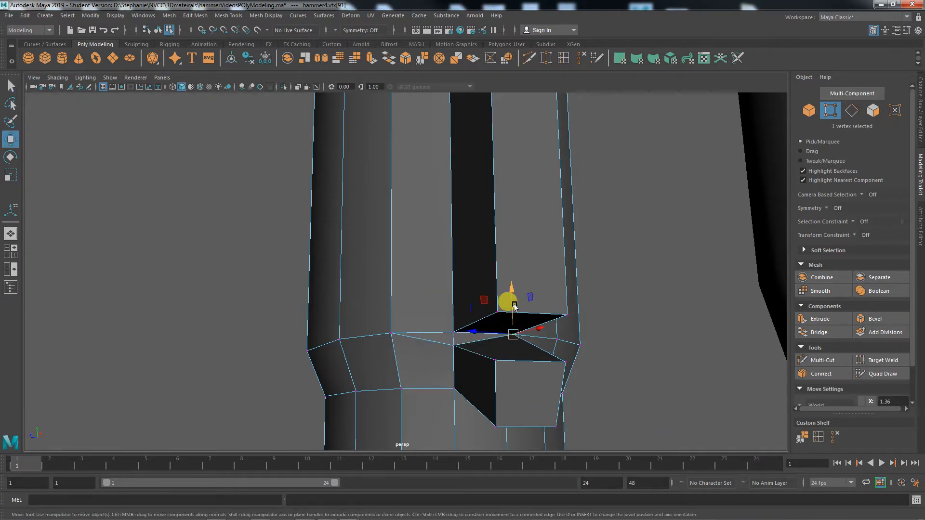
drag(511, 288, 511, 303)
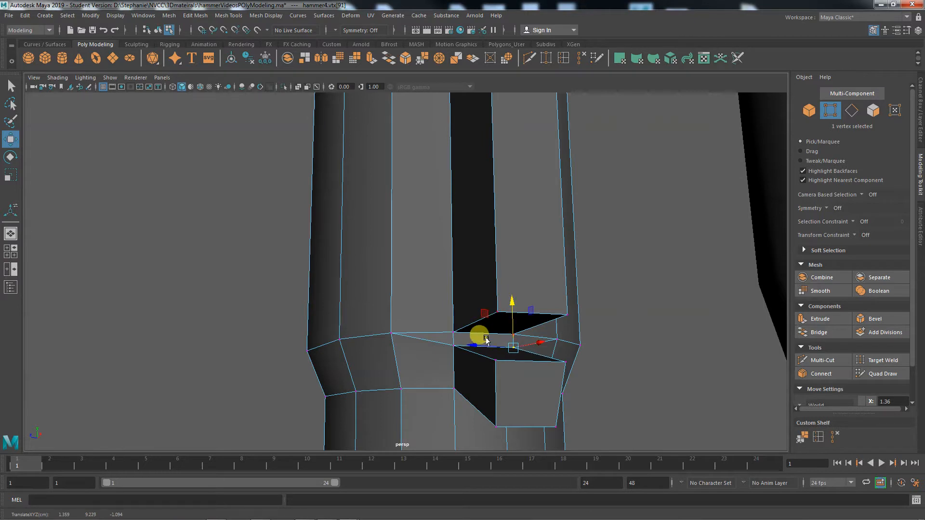
Move a band face, then undo it along with the vertex edits and extrusion
right_drag(486, 340, 484, 271)
click(480, 343)
mouse_move(500, 336)
mouse_down()
mouse_move(530, 330)
mouse_move(477, 345)
mouse_move(543, 324)
mouse_move(501, 349)
mouse_up()
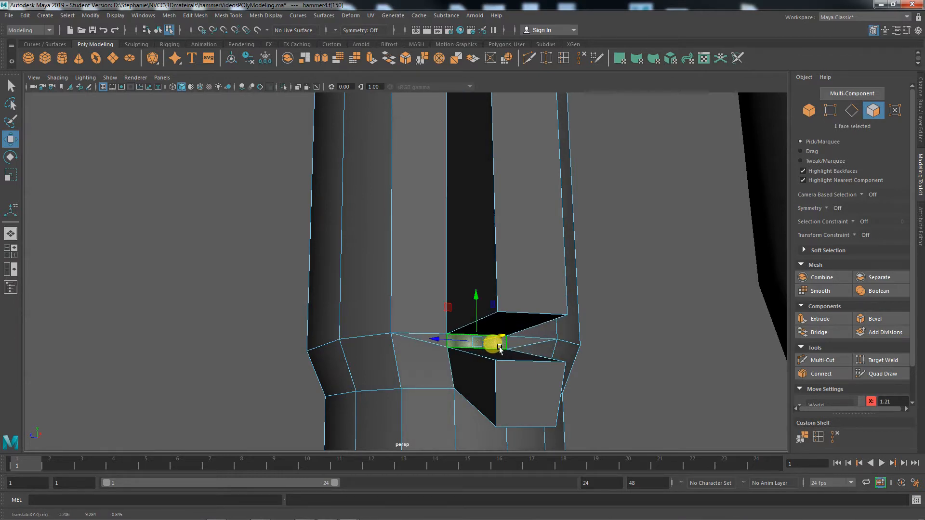
key(ctrl+z)
key(ctrl+z)
key(ctrl+z)
key(ctrl+z)
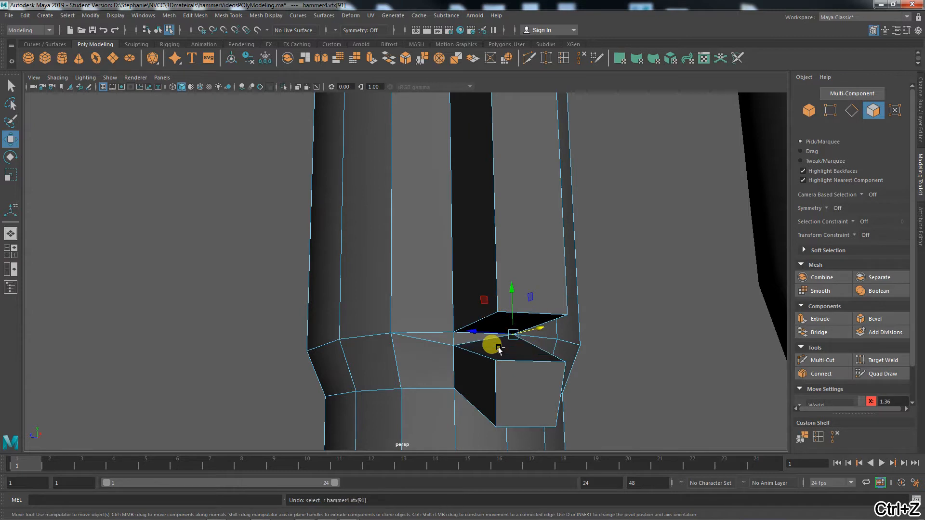
key(ctrl+z)
key(ctrl+z)
key(ctrl+z)
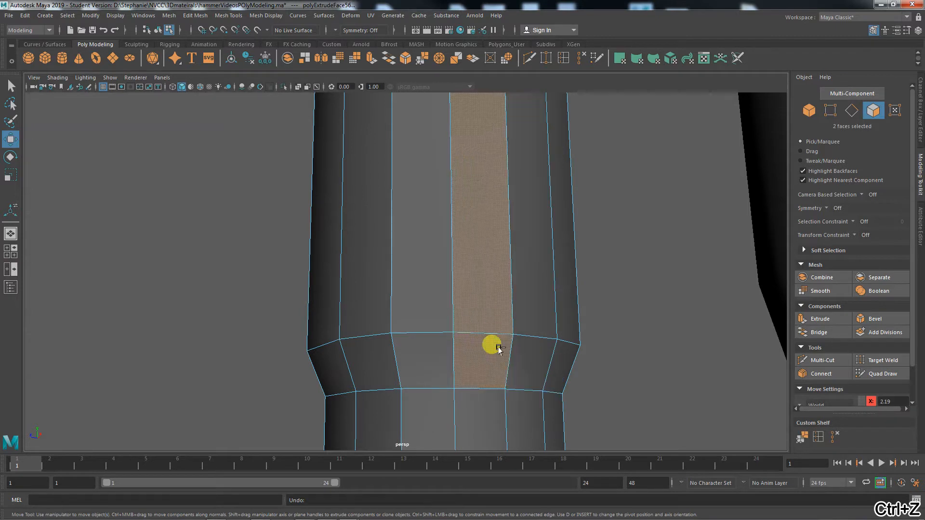
key(ctrl+z)
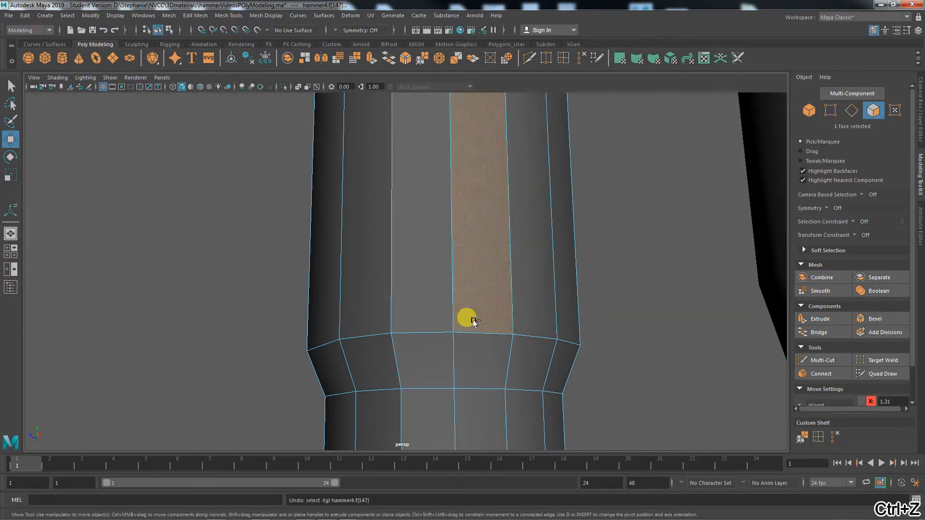
alt+drag(492, 378, 465, 403)
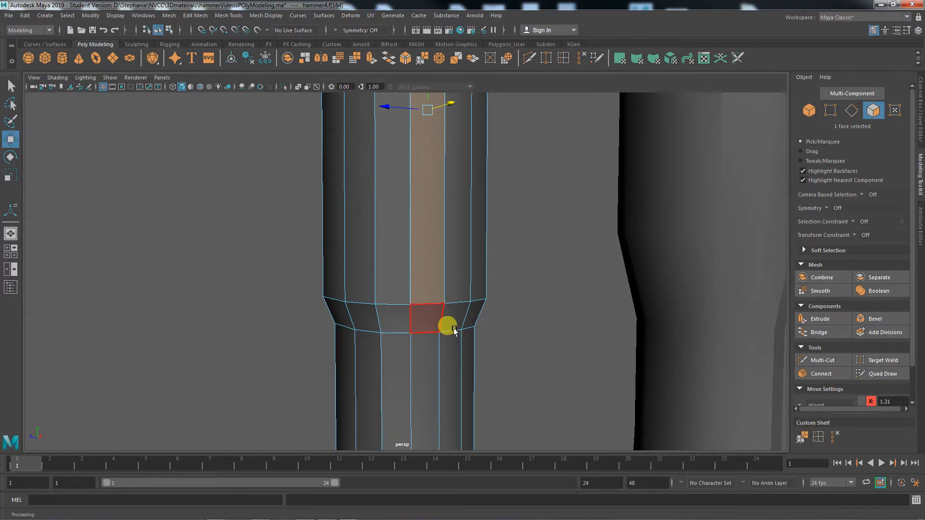
Slide a grip band face outward along X, then undo the move
click(414, 303)
right_drag(424, 245, 426, 307)
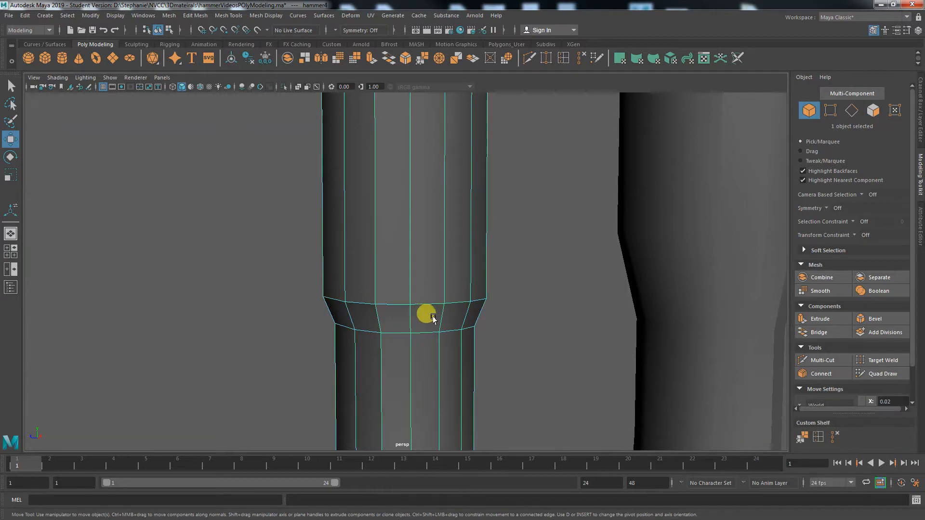
right_drag(424, 268, 425, 274)
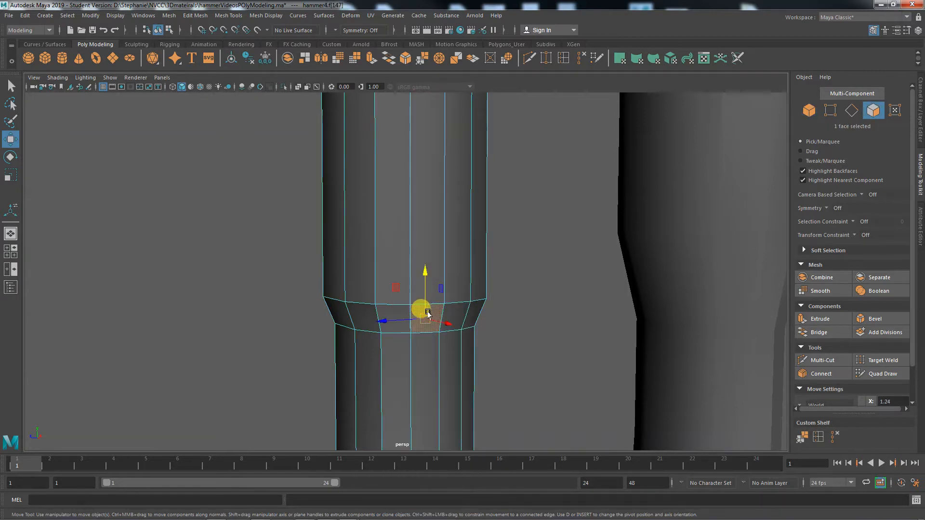
drag(443, 323, 467, 361)
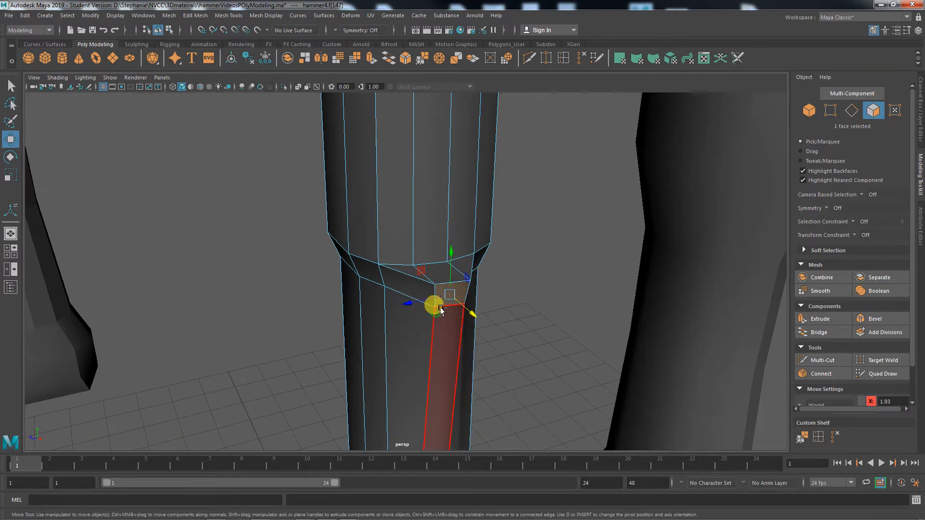
key(ctrl+z)
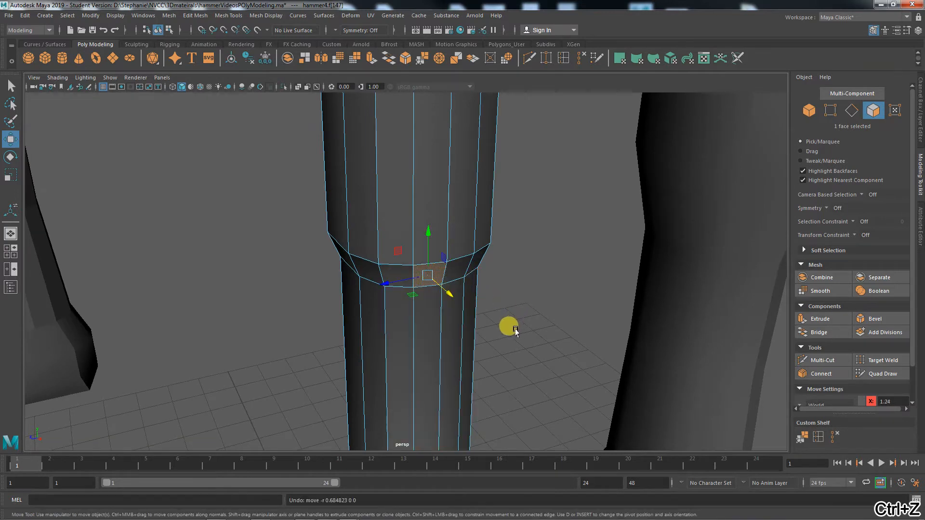
Marquee-select all vertices around the grip band rings in vertex mode
alt+drag(515, 332, 506, 310)
right_click(397, 237)
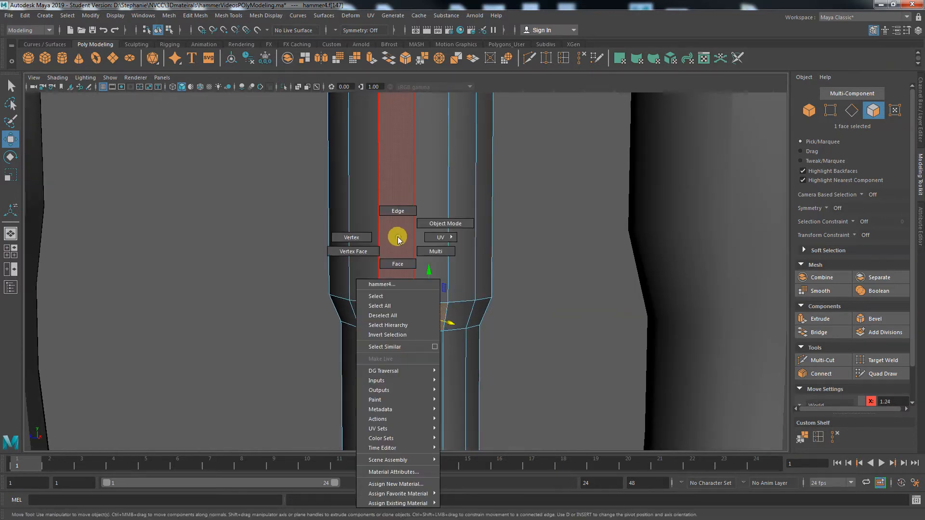
click(361, 236)
drag(243, 251, 501, 347)
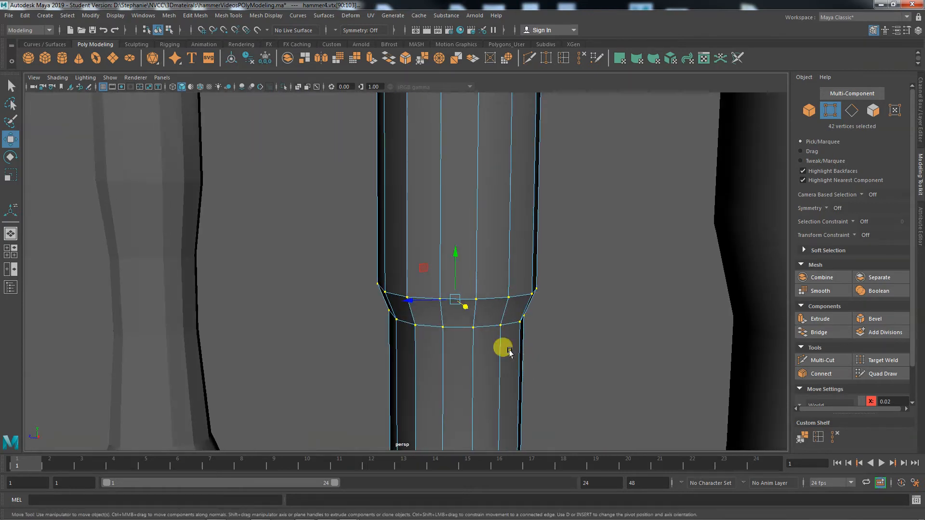
click(191, 16)
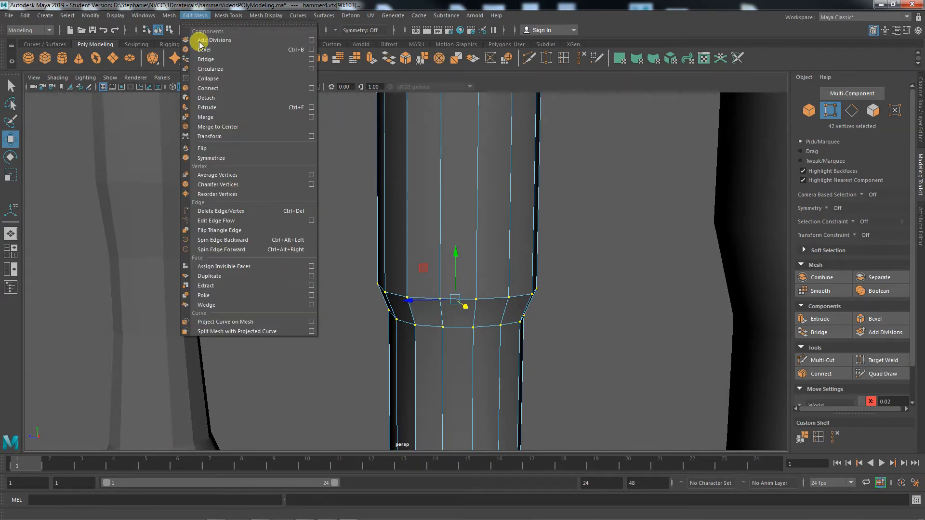
click(312, 118)
drag(305, 114, 160, 140)
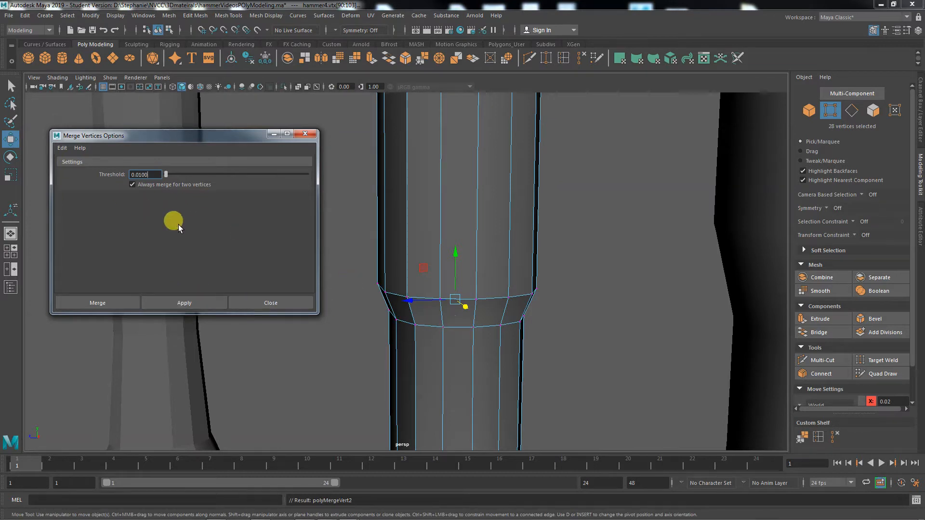
click(476, 299)
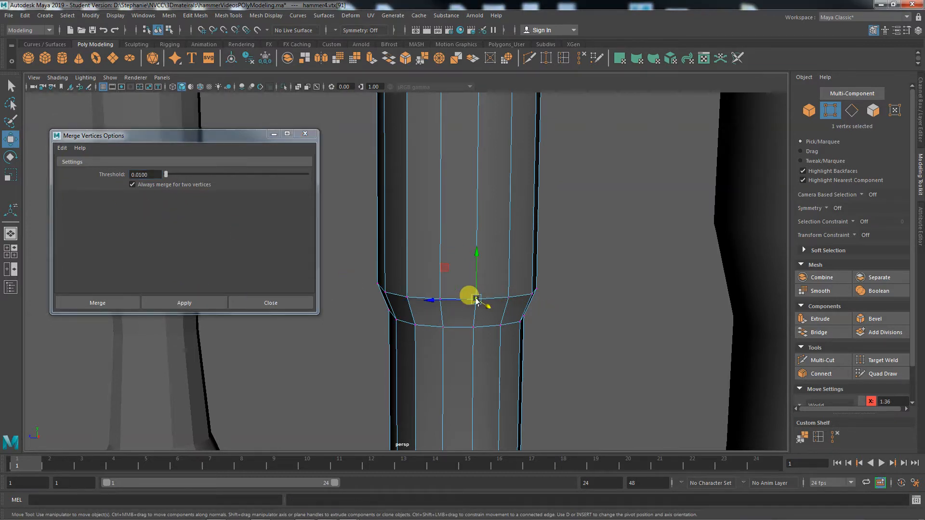
mouse_move(474, 260)
mouse_down()
mouse_move(476, 234)
mouse_move(469, 256)
mouse_up()
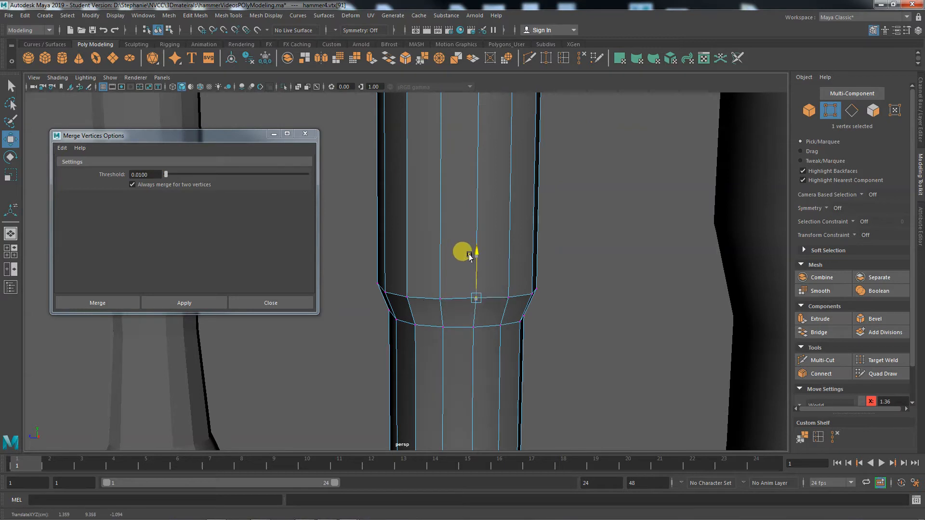
key(ctrl+z)
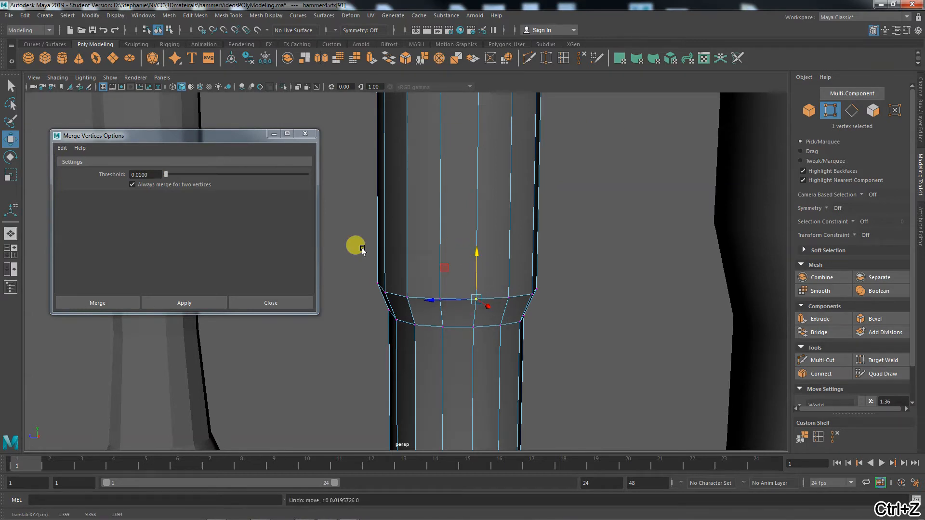
drag(355, 248, 602, 354)
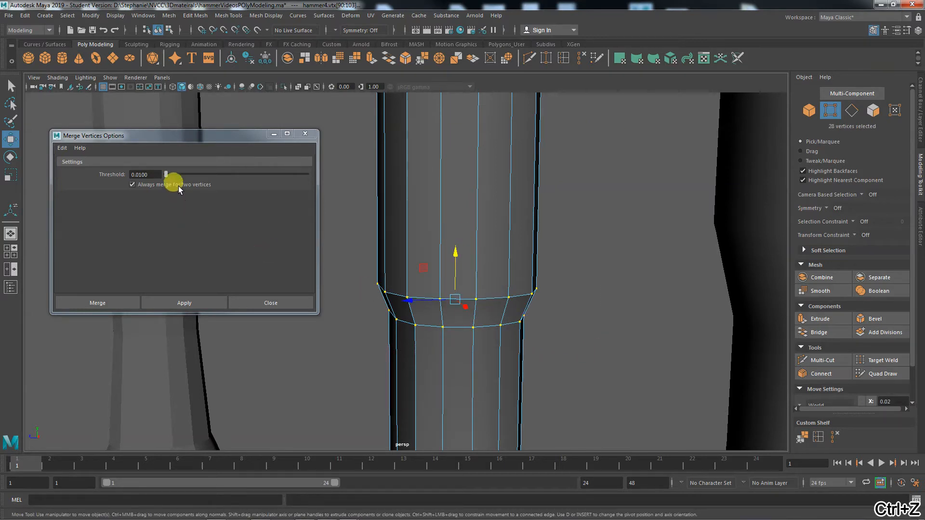
drag(166, 174, 176, 174)
click(191, 302)
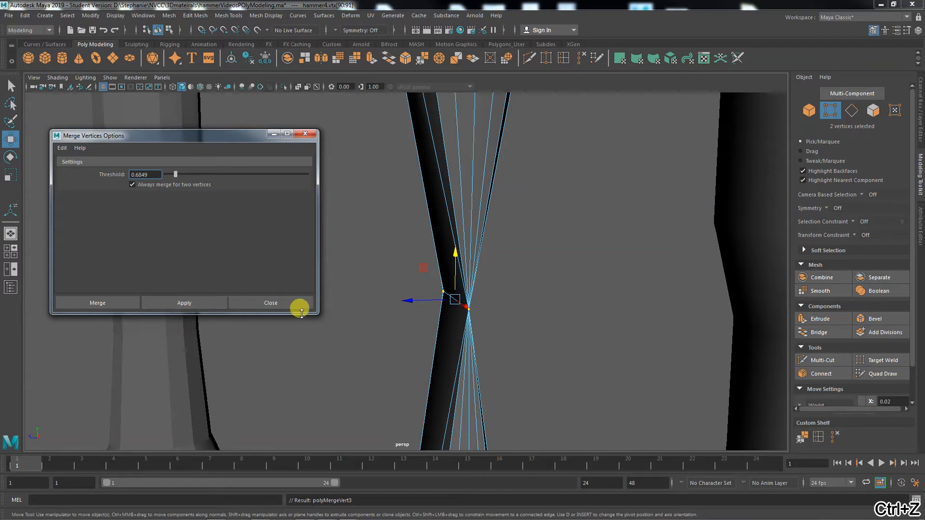
click(268, 302)
key(ctrl+z)
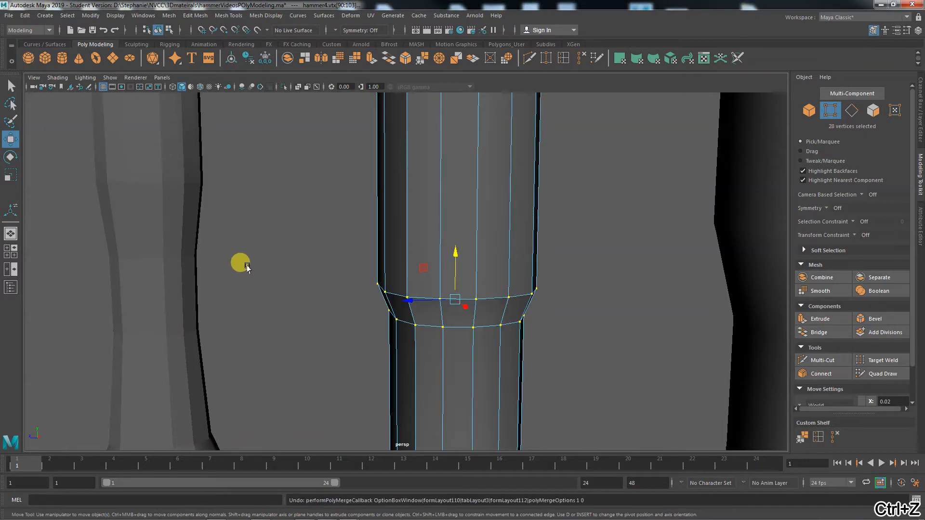
alt+drag(246, 268, 307, 390)
alt+drag(514, 361, 367, 361)
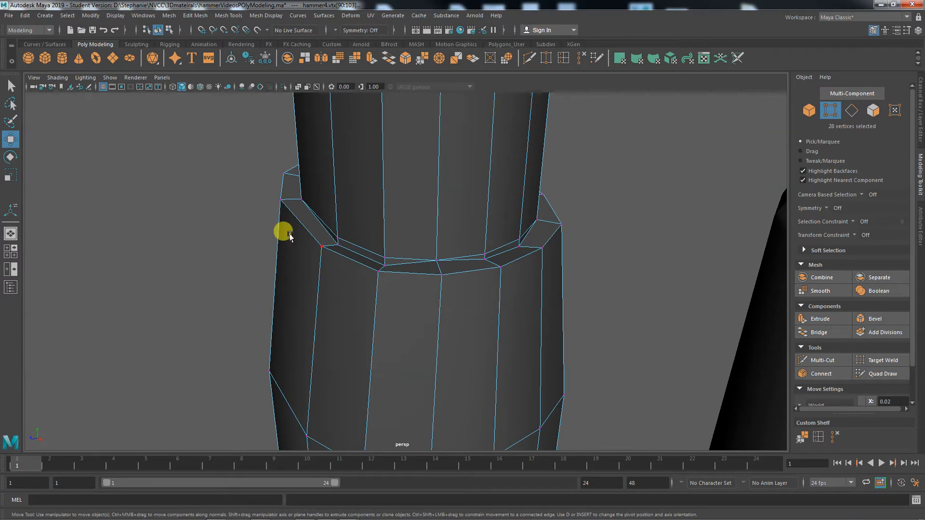
drag(268, 186, 594, 293)
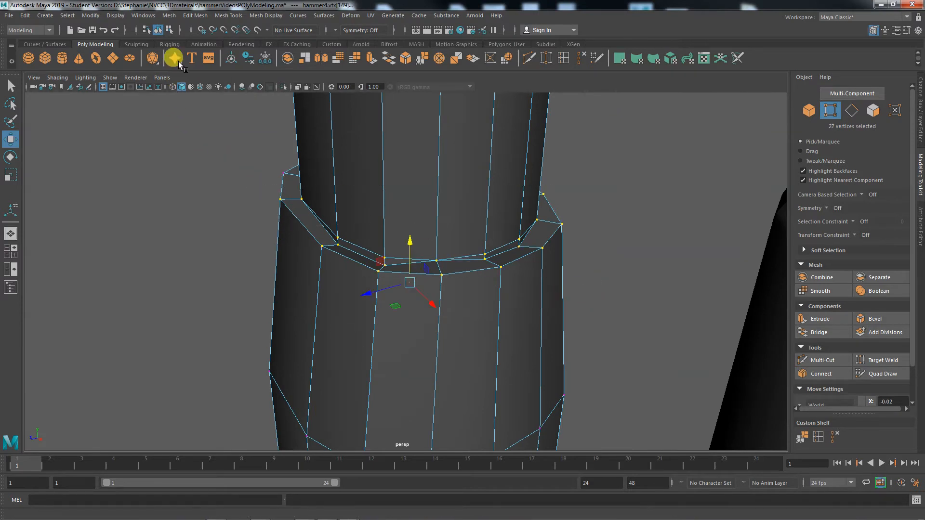
click(192, 15)
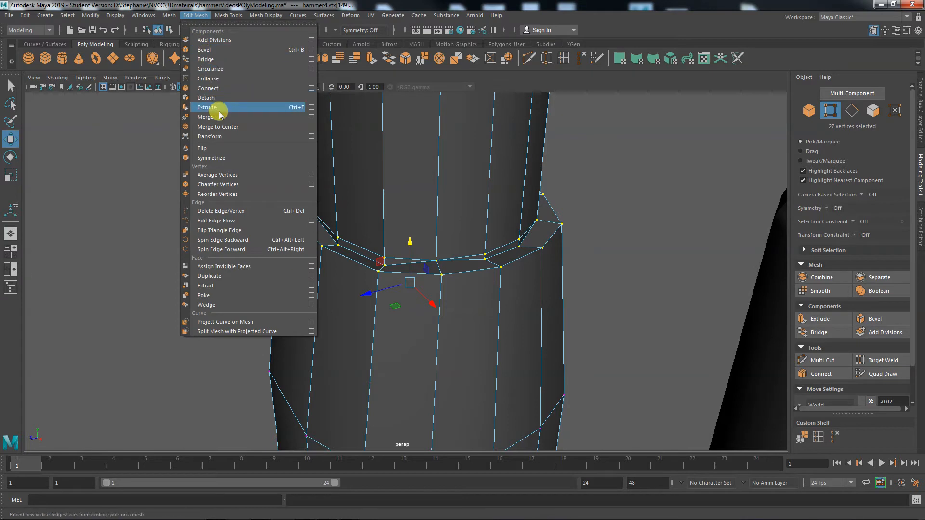
click(311, 117)
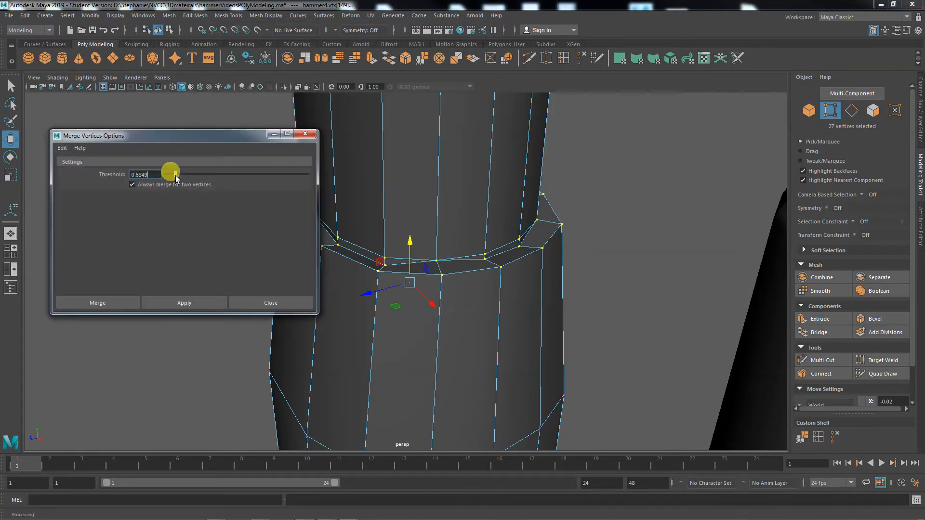
drag(175, 175, 170, 176)
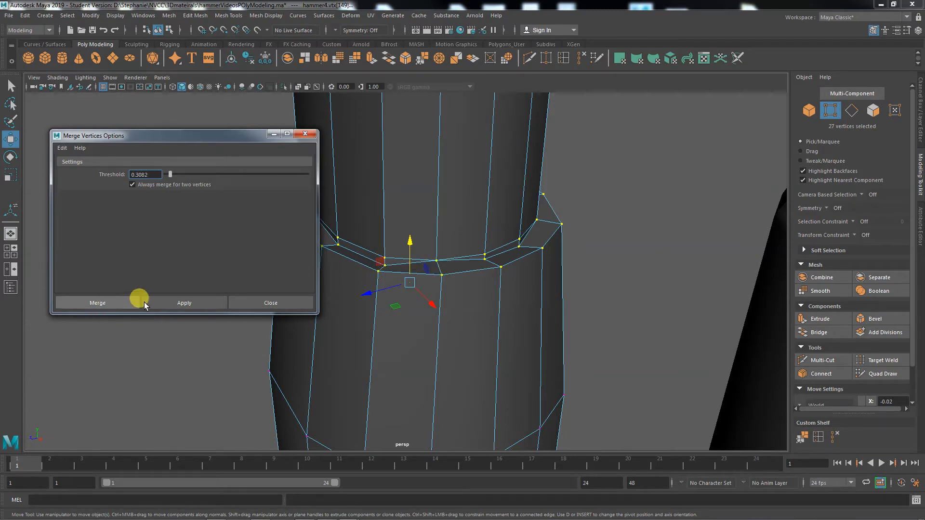
click(158, 301)
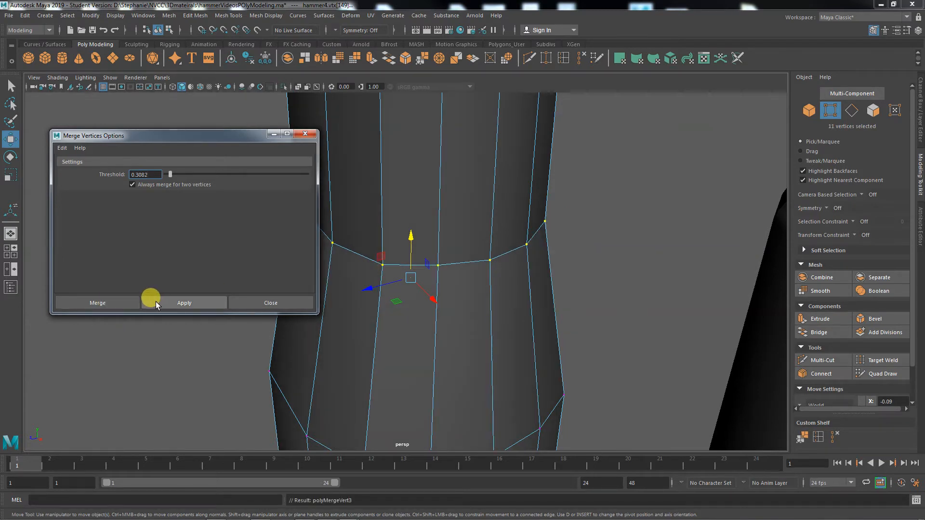
click(246, 299)
key(ctrl+z)
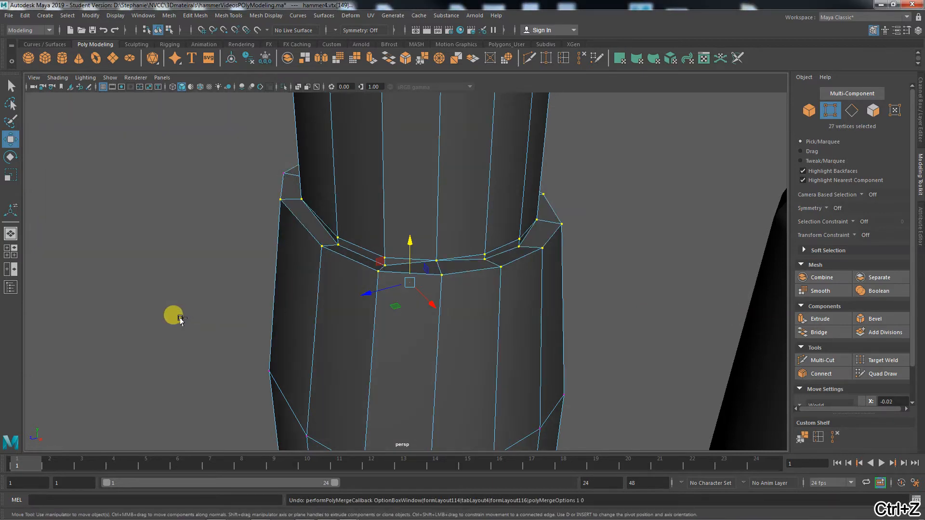
alt+drag(418, 353, 388, 343)
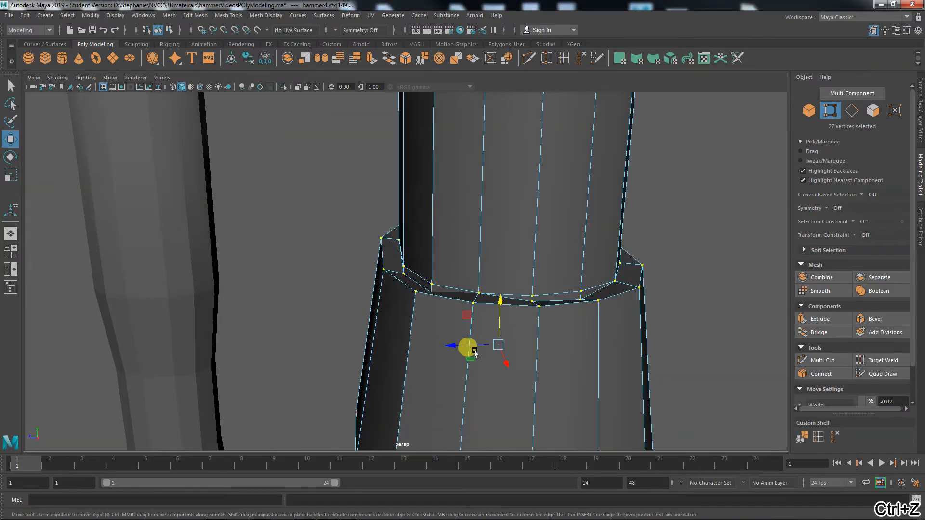
Select the 42 vertices across the grip band joint
alt+middle_drag(474, 351, 326, 319)
alt+drag(326, 319, 424, 344)
click(576, 324)
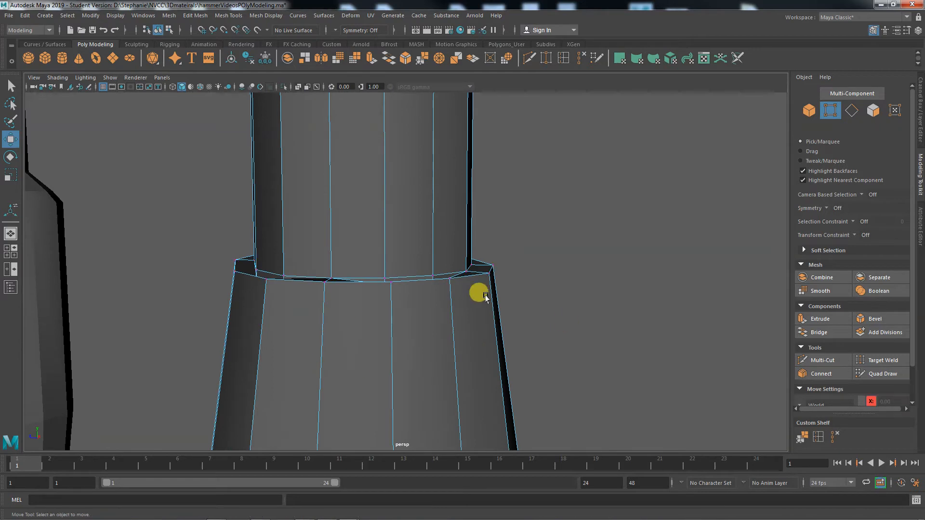
drag(155, 209, 507, 334)
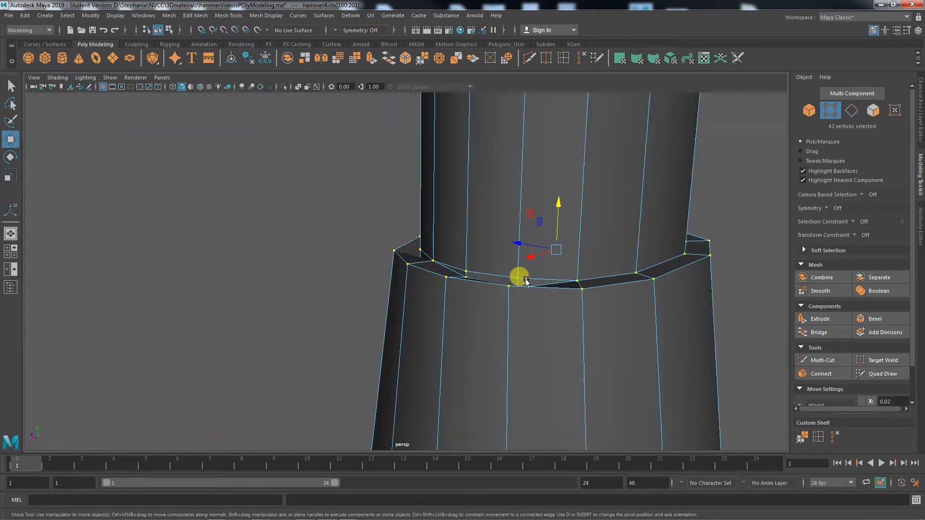
Merge the selected vertices with Merge Vertices reset to a 0.0100 threshold
click(194, 15)
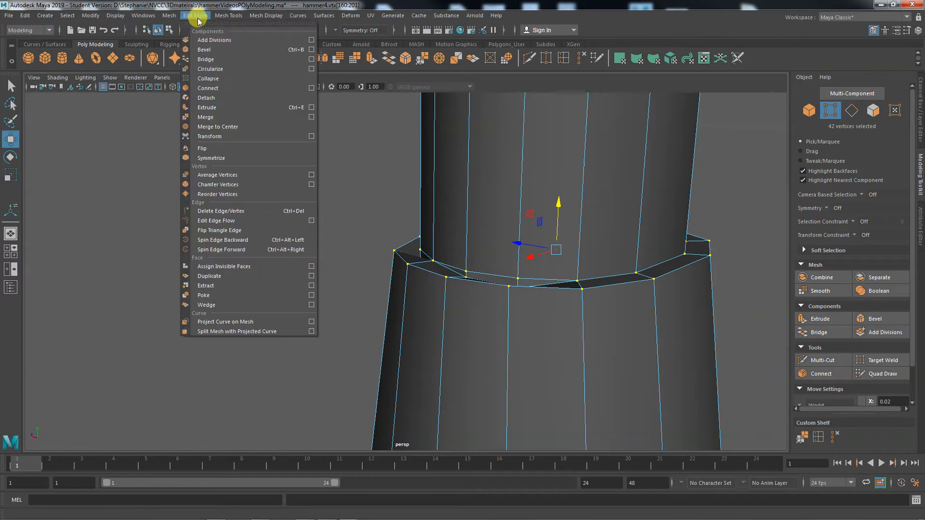
click(311, 116)
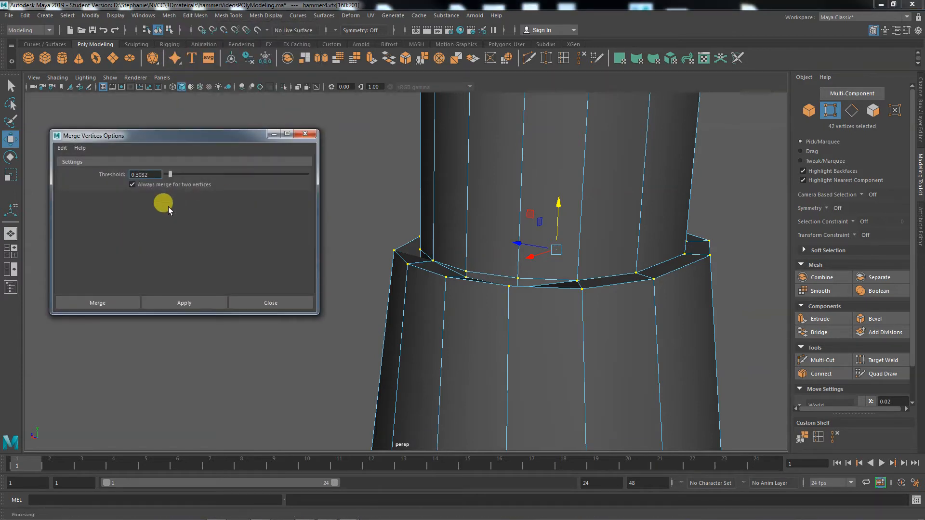
click(62, 147)
click(72, 166)
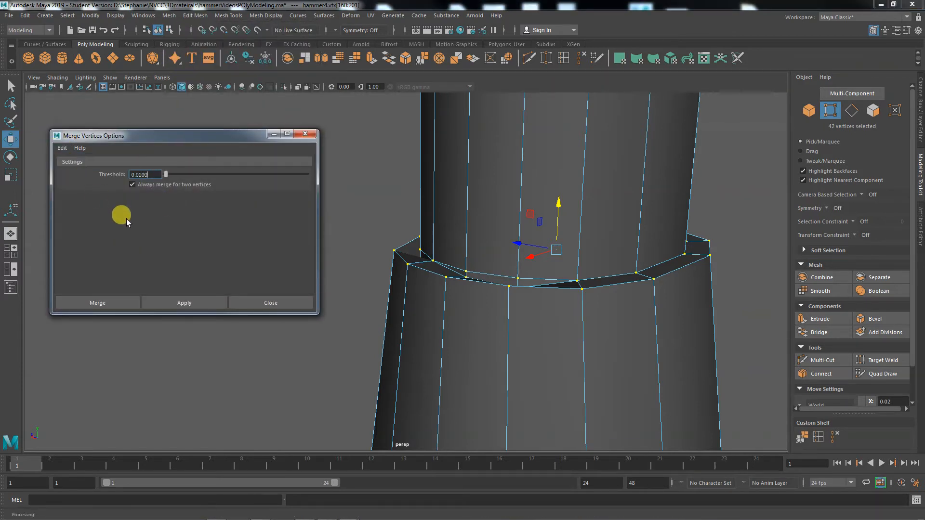
click(103, 303)
click(636, 282)
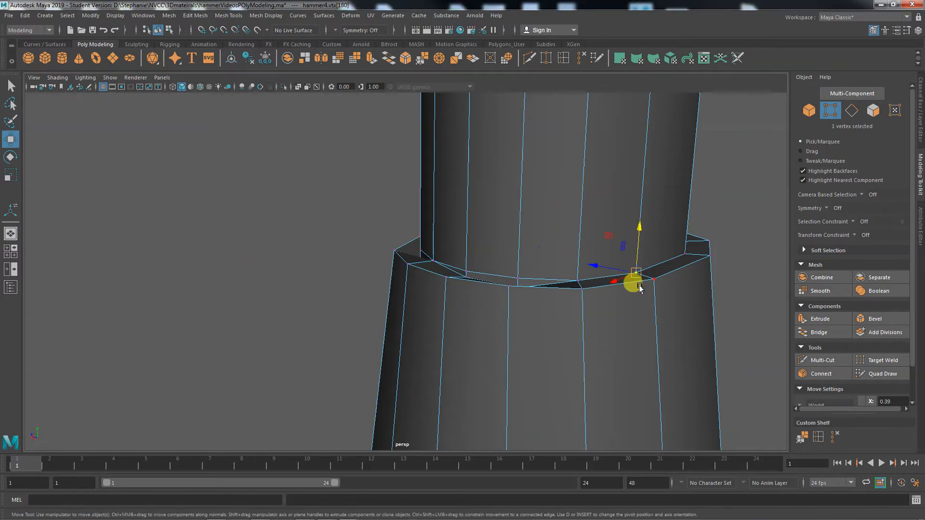
drag(639, 286, 648, 230)
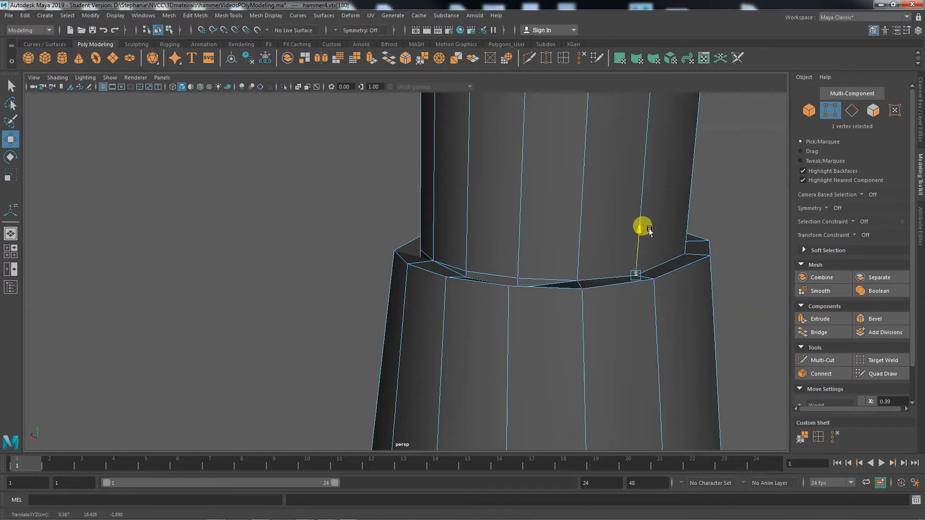
key(ctrl+z)
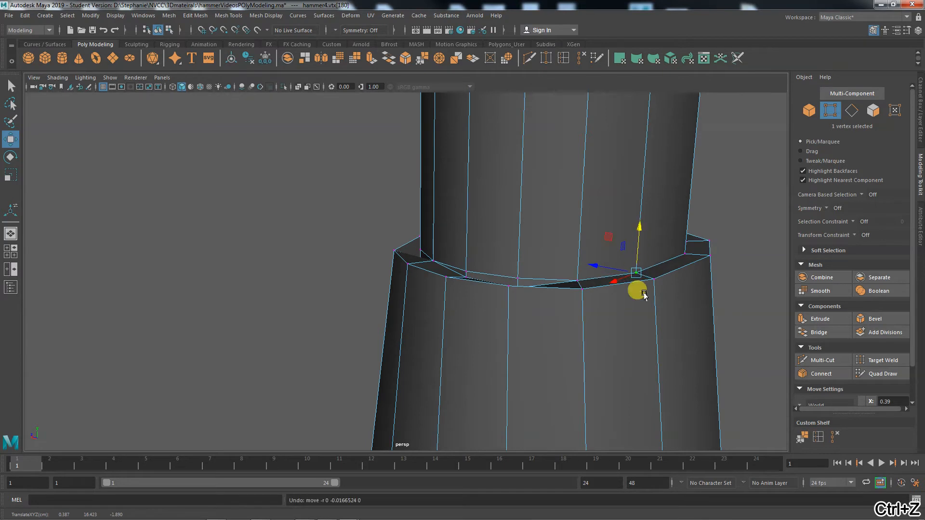
alt+drag(636, 289, 546, 329)
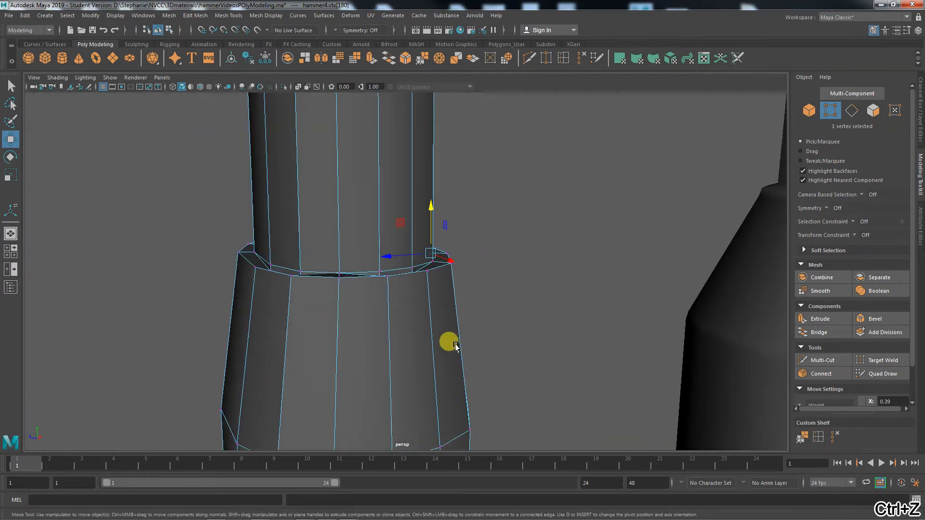
alt+right_drag(448, 341, 660, 393)
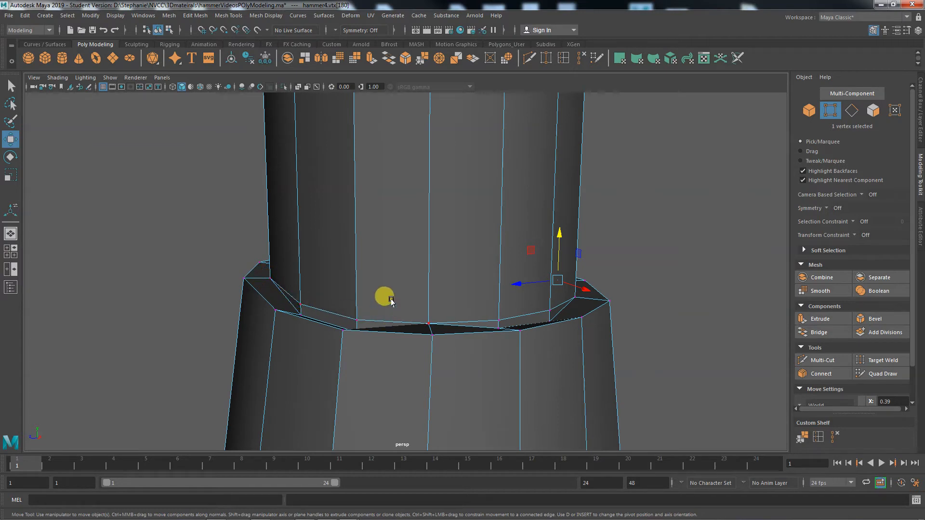
right_drag(391, 301, 393, 219)
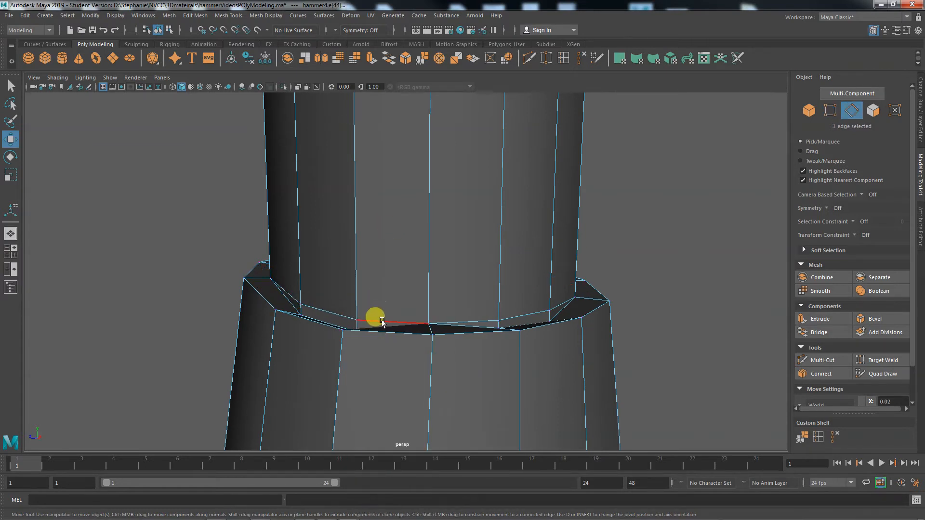
shift+click(479, 321)
shift+click(558, 304)
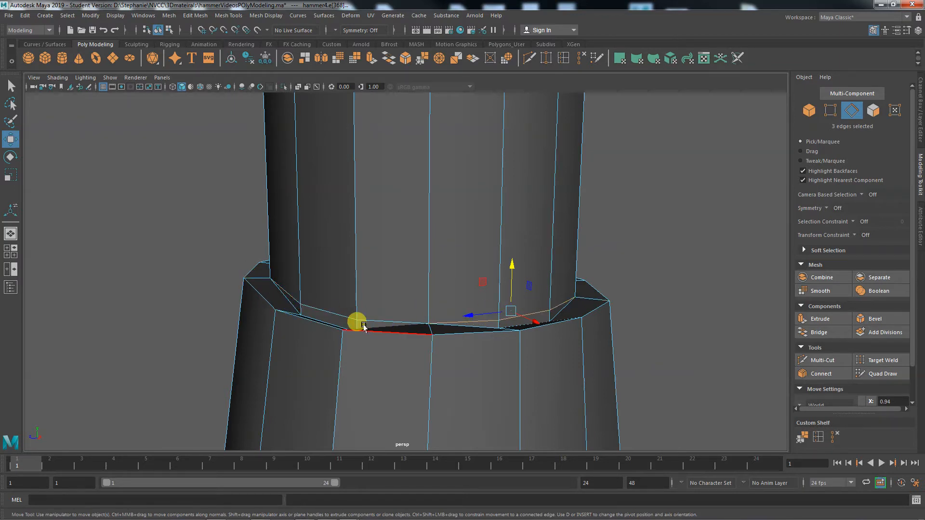
right_drag(363, 266, 331, 246)
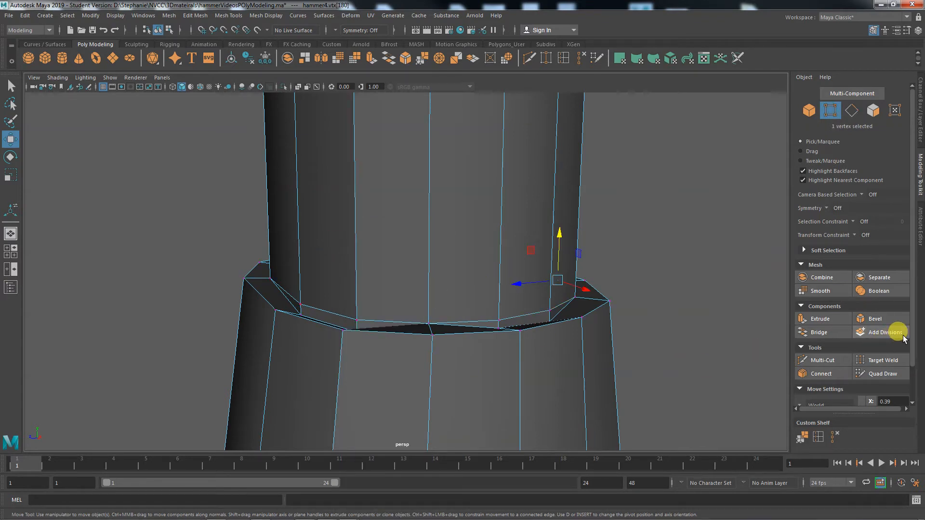
scroll(910, 344, down, 1)
scroll(910, 352, down, 1)
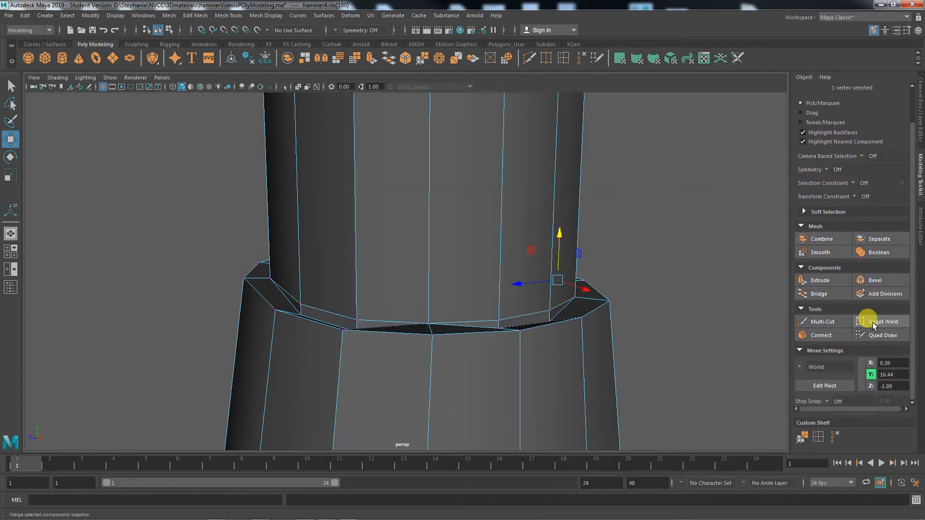
Target Weld two stray grip band ring vertices onto their neighbours
click(869, 322)
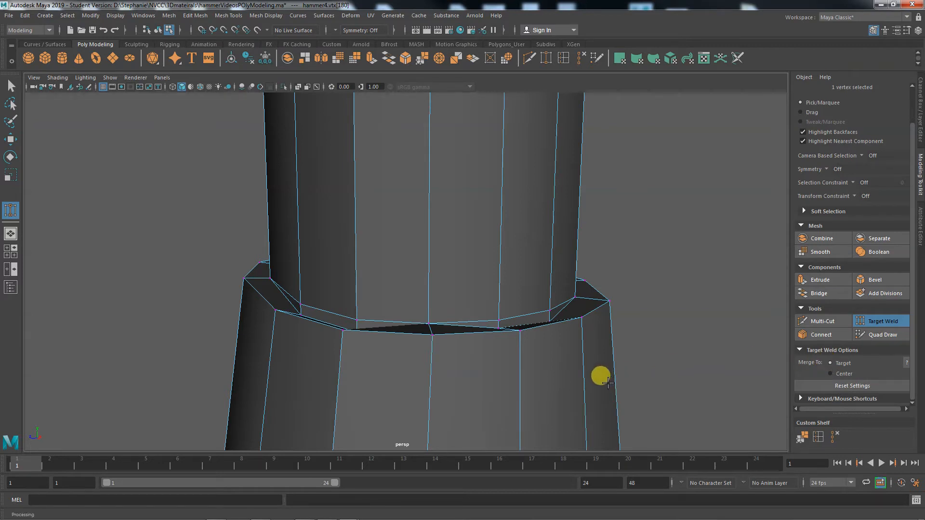
scroll(601, 380, up, 3)
alt+right_drag(457, 383, 527, 392)
alt+middle_drag(499, 404, 597, 417)
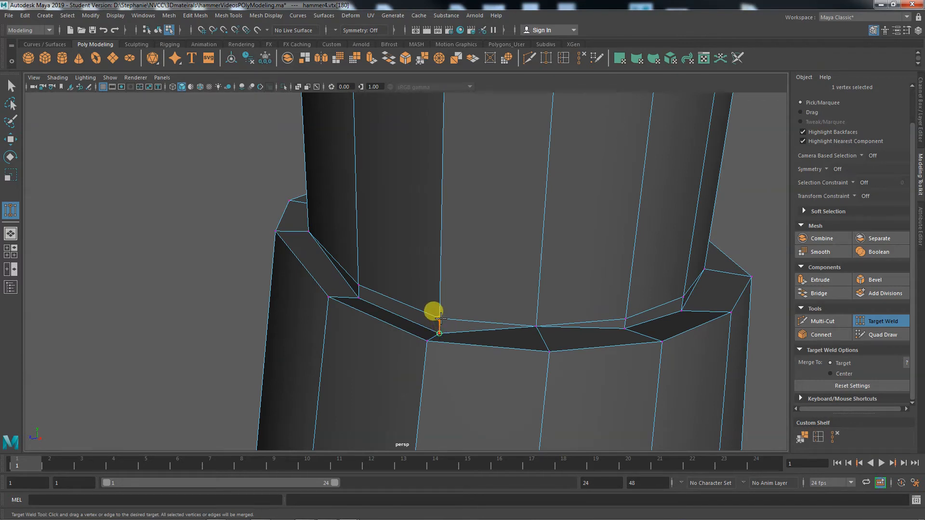
drag(440, 318, 440, 317)
alt+right_drag(341, 333, 645, 371)
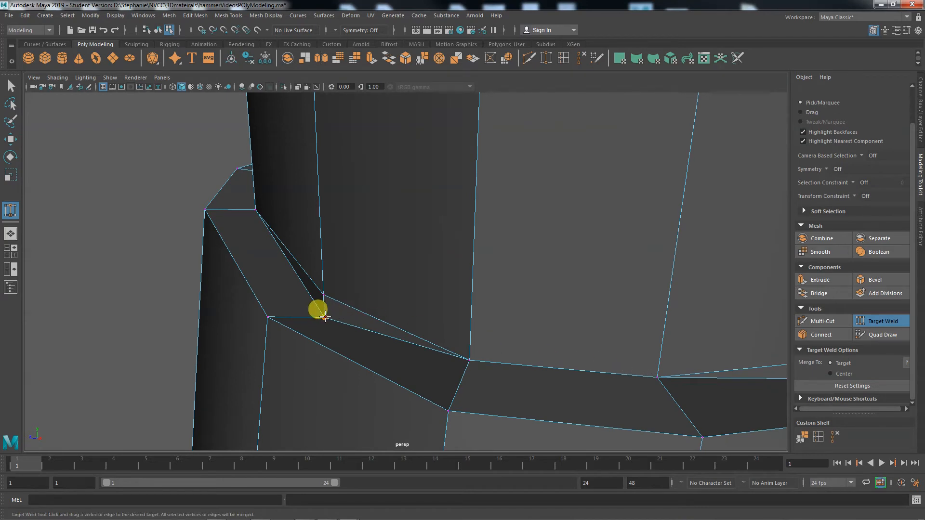
drag(326, 294, 326, 294)
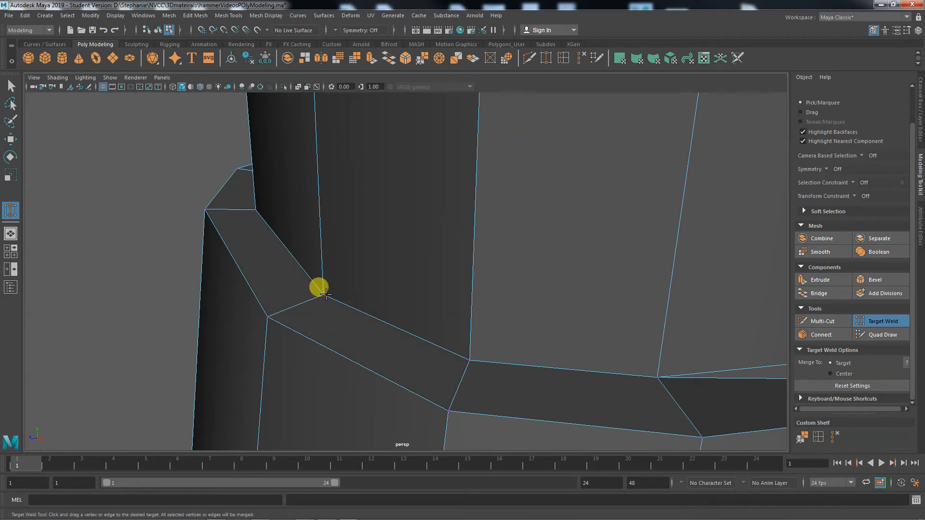
Nudge two ring corner vertices slightly and undo each move
key(w)
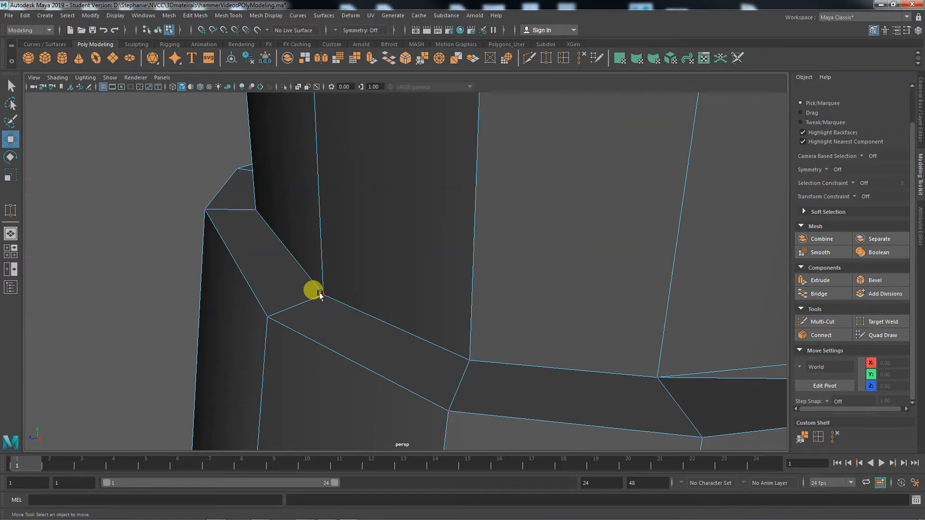
click(322, 296)
mouse_move(313, 247)
mouse_down()
mouse_move(316, 237)
mouse_move(325, 247)
mouse_up()
key(ctrl+z)
click(469, 360)
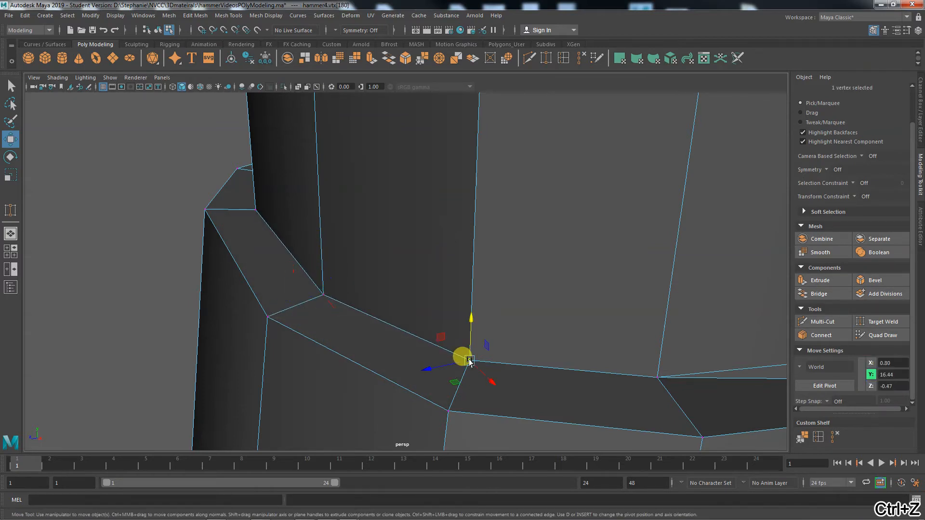
click(657, 378)
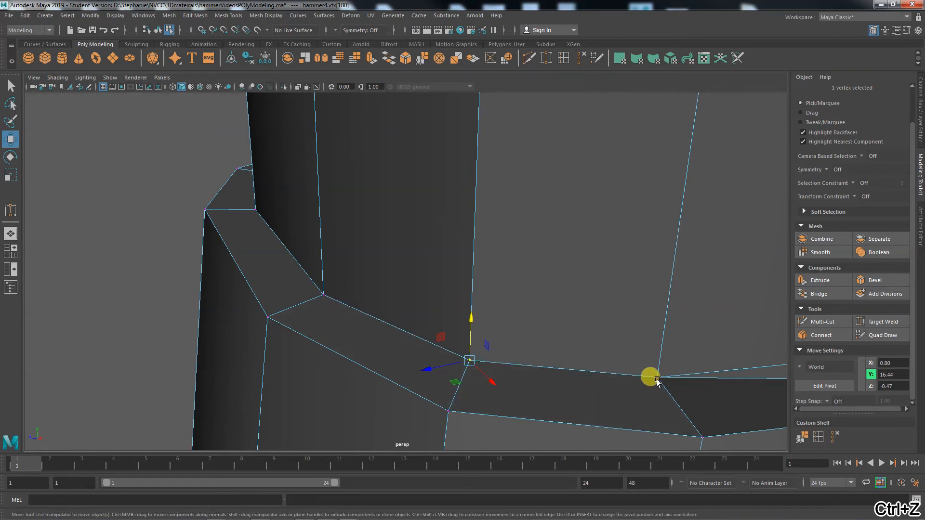
drag(661, 341, 658, 329)
key(ctrl+z)
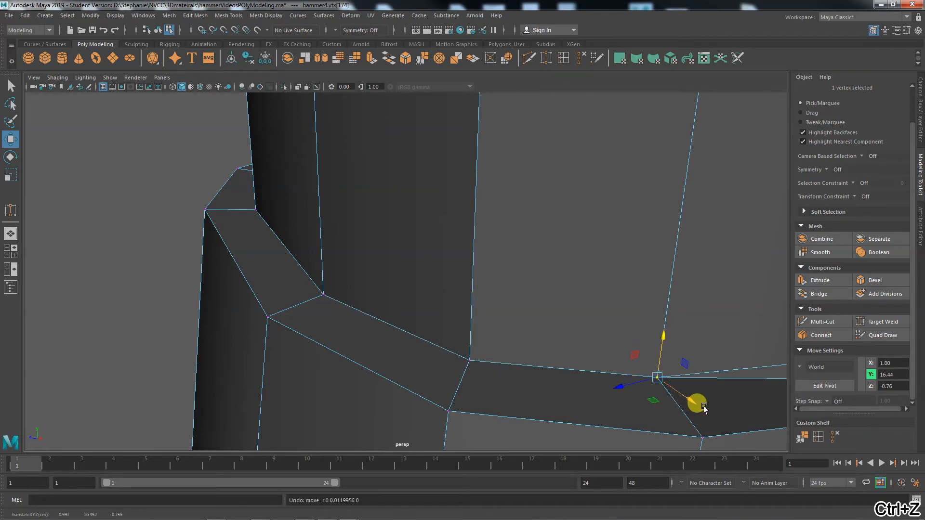
Target Weld the two stacked ring vertices together, then undo the weld
alt+drag(701, 407, 629, 355)
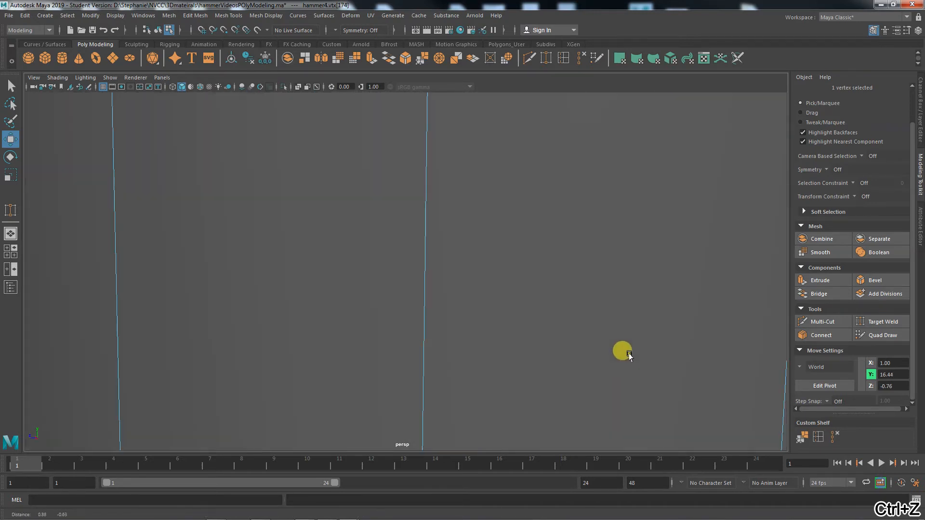
alt+right_drag(589, 355, 512, 346)
alt+drag(512, 345, 456, 351)
alt+right_drag(456, 350, 708, 371)
alt+middle_drag(556, 331, 538, 362)
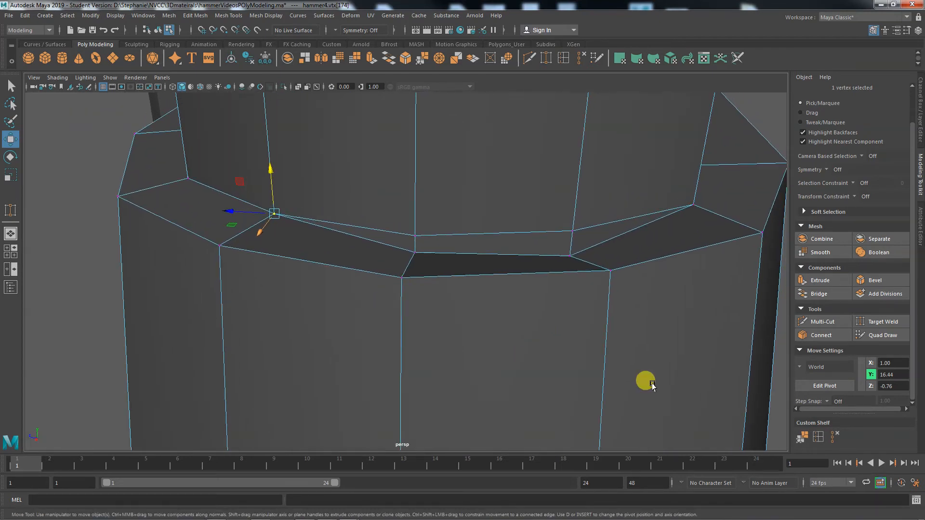
click(880, 321)
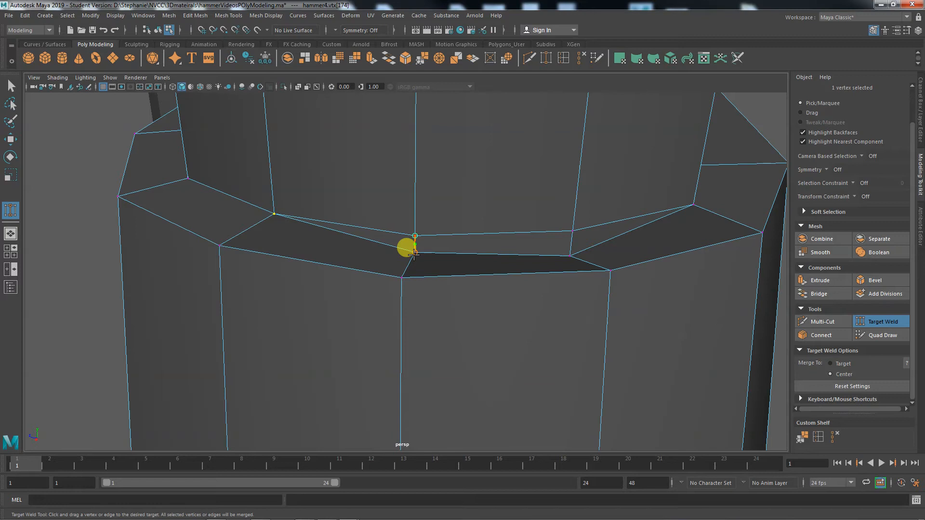
drag(414, 253, 414, 255)
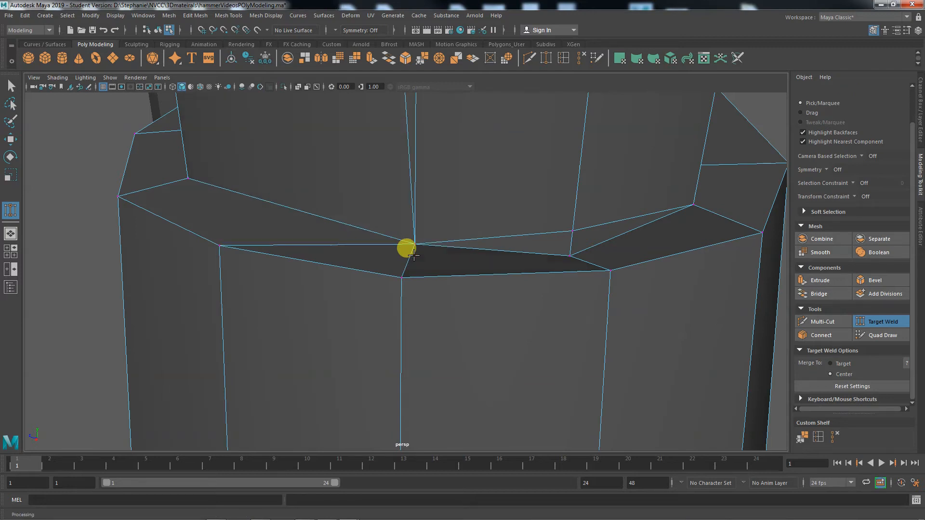
key(ctrl+z)
key(w)
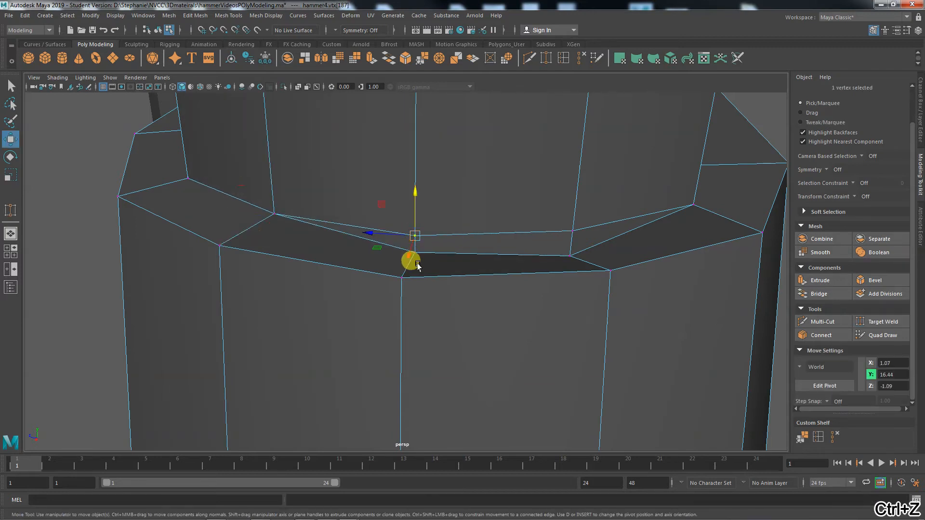
click(66, 236)
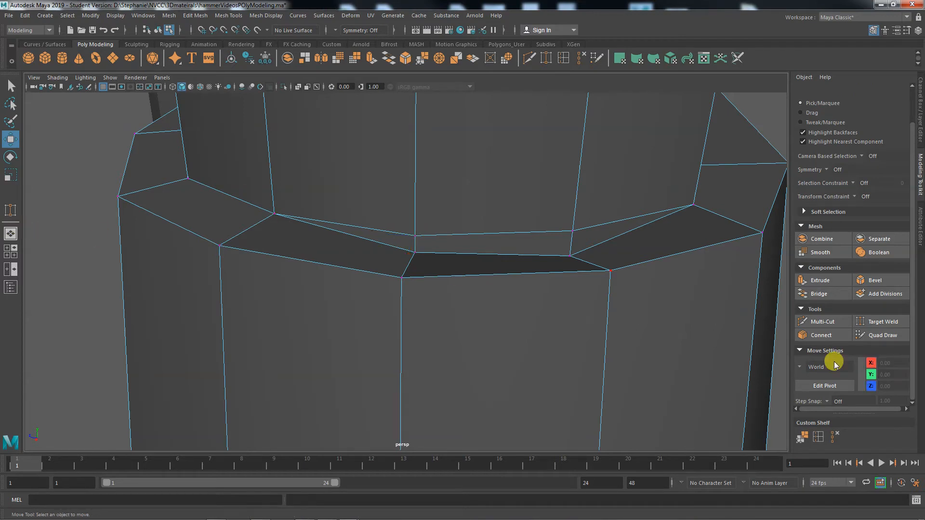
Set welds to snap onto the target, weld several ring vertex pairs, then undo the latest welds
click(876, 322)
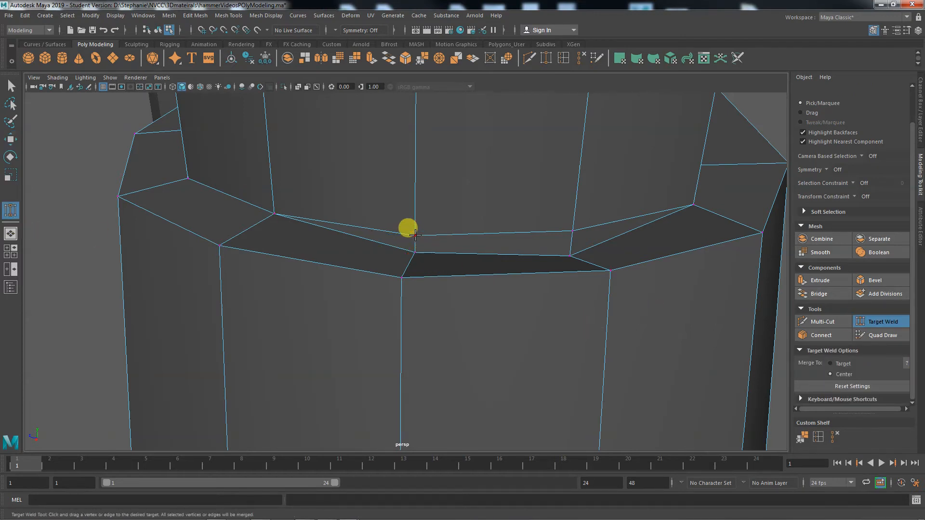
drag(418, 257, 418, 256)
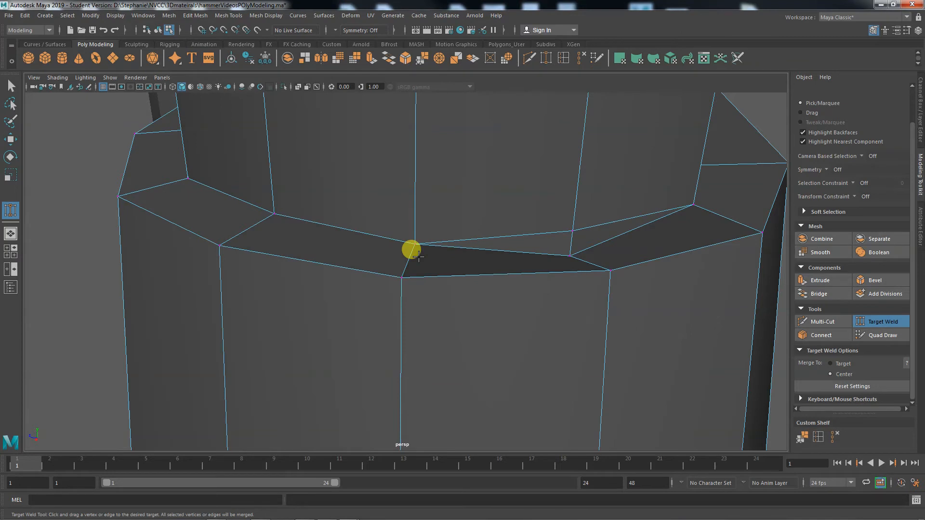
key(ctrl+z)
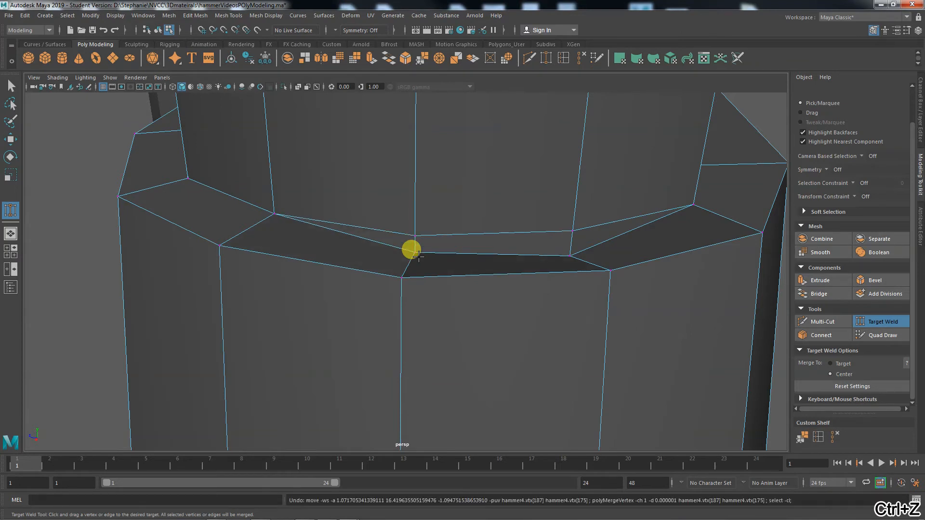
click(843, 364)
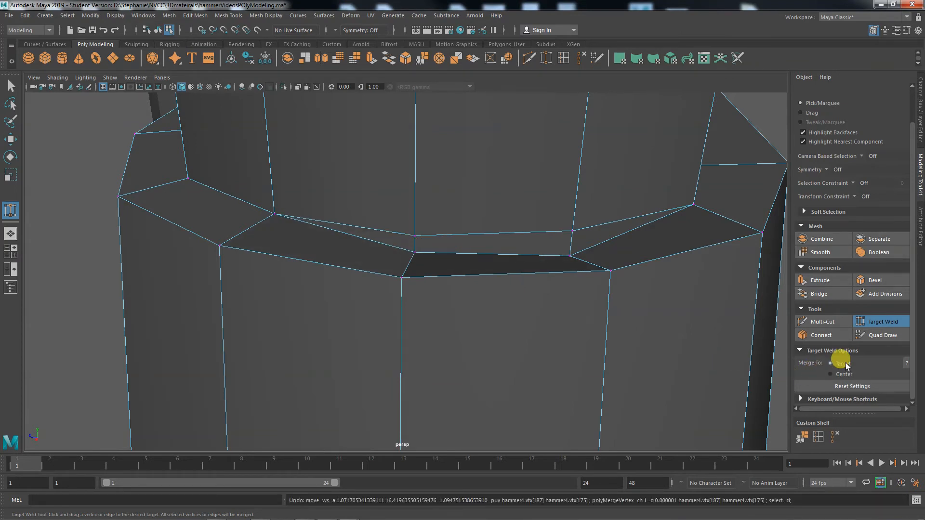
mouse_move(416, 239)
mouse_down()
mouse_move(416, 254)
mouse_move(415, 236)
mouse_up()
drag(570, 254, 577, 258)
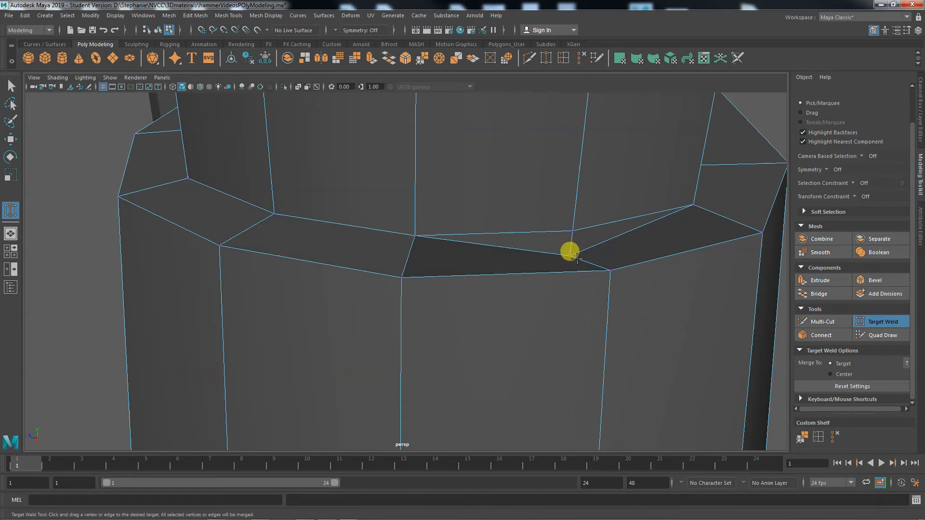
drag(566, 220, 561, 215)
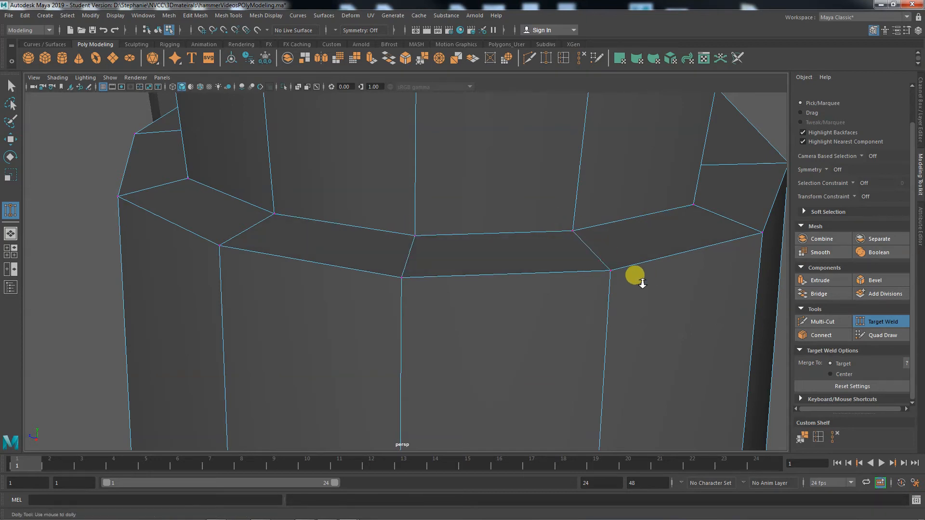
alt+drag(634, 274, 369, 346)
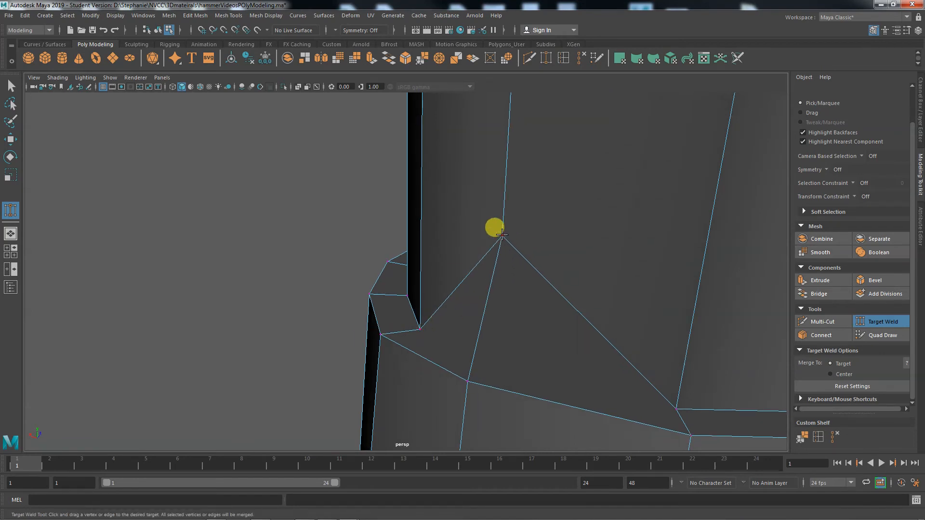
key(ctrl+z)
key(ctrl+z)
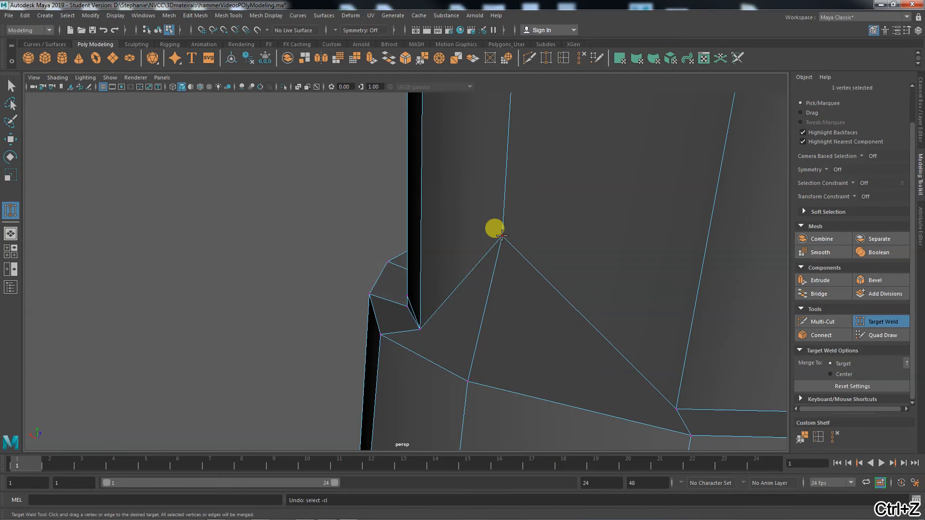
key(ctrl+z)
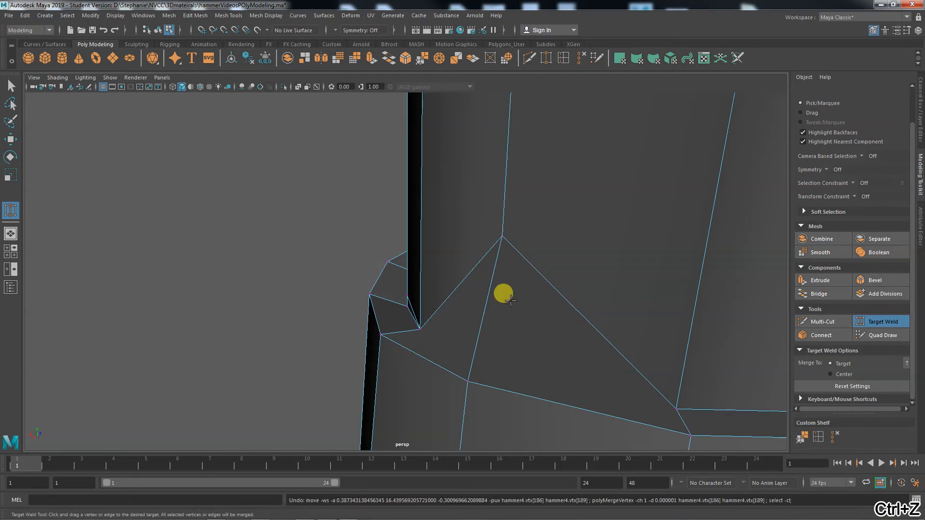
scroll(499, 311, down, 5)
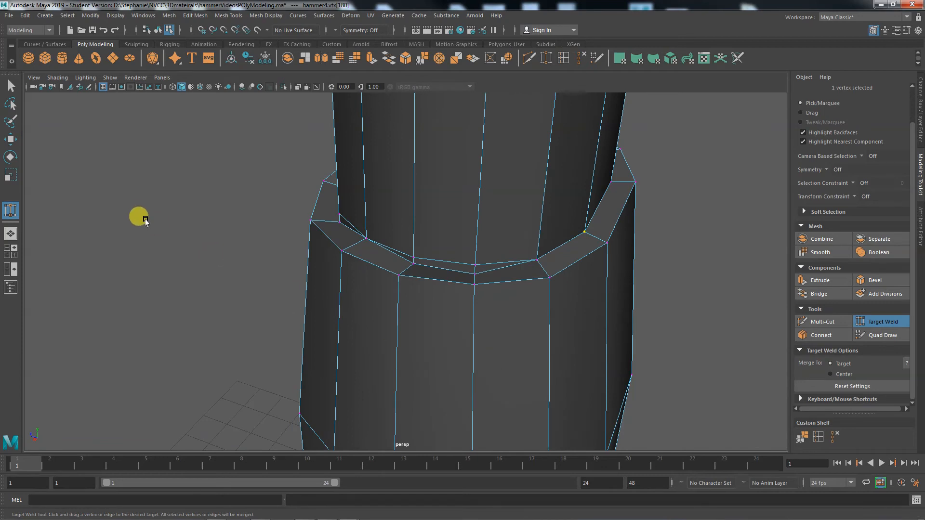
Target Weld two stray top-ring vertices onto their adjacent collar vertices, orbiting to check
key(w)
alt+drag(467, 293, 435, 279)
alt+right_drag(548, 292, 379, 270)
alt+drag(379, 269, 707, 369)
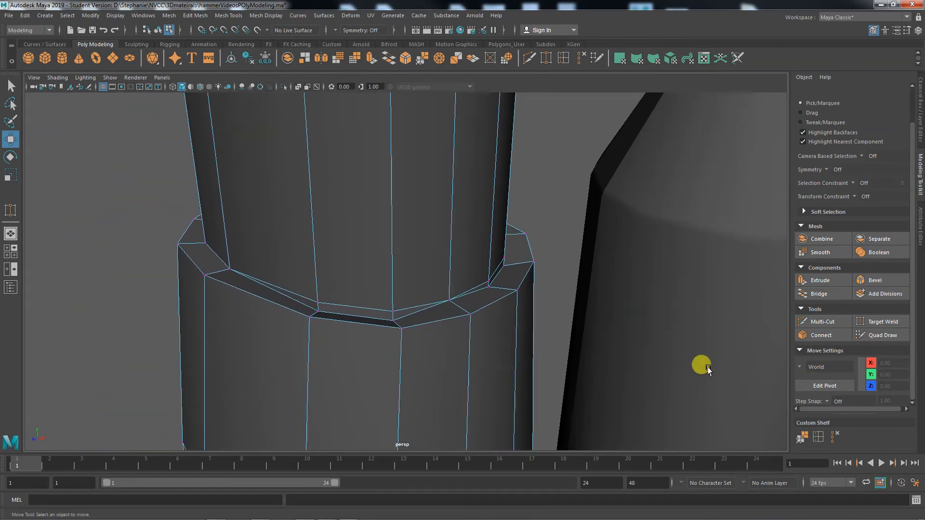
click(881, 321)
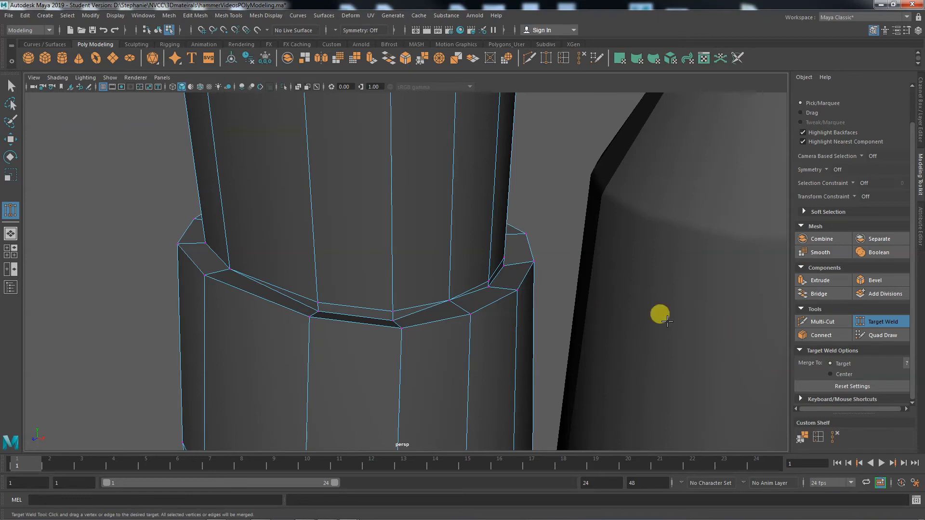
drag(320, 302, 400, 318)
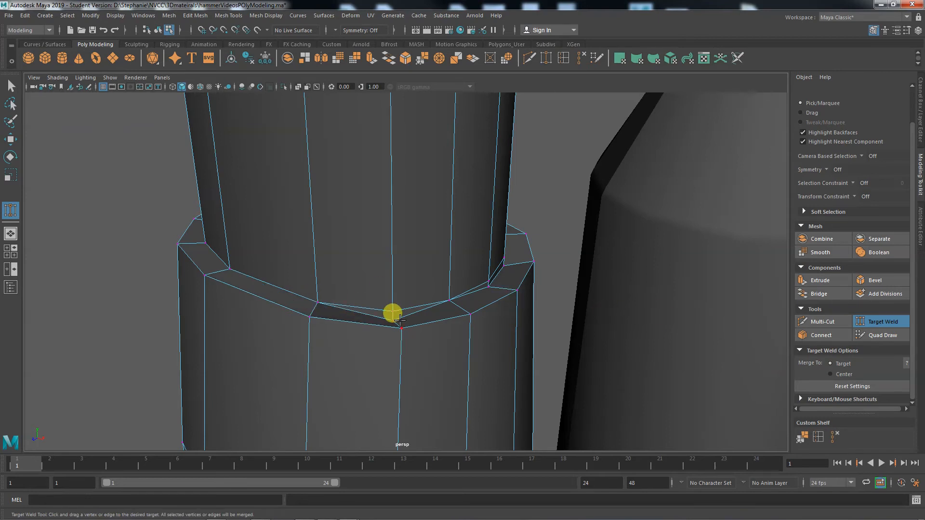
alt+drag(474, 340, 398, 349)
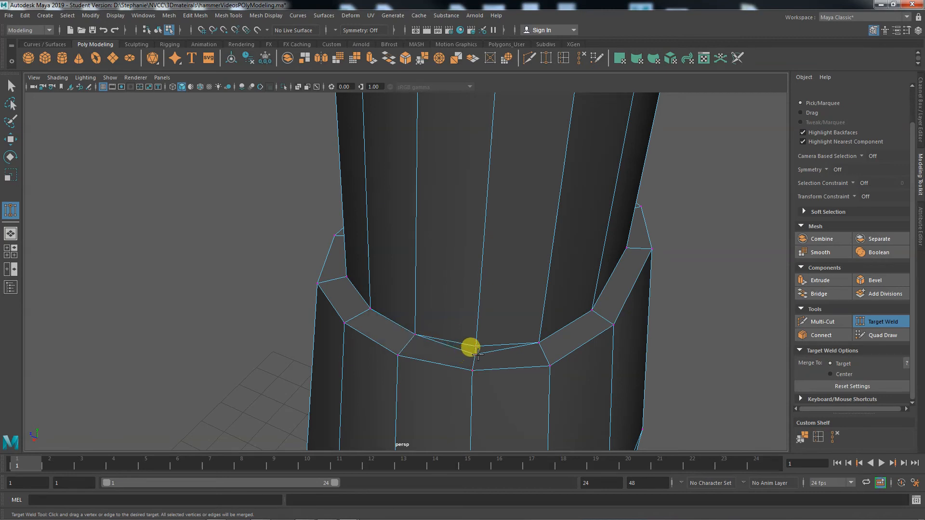
drag(475, 348, 476, 345)
alt+drag(612, 378, 581, 358)
alt+right_drag(581, 359, 303, 322)
alt+drag(302, 323, 380, 393)
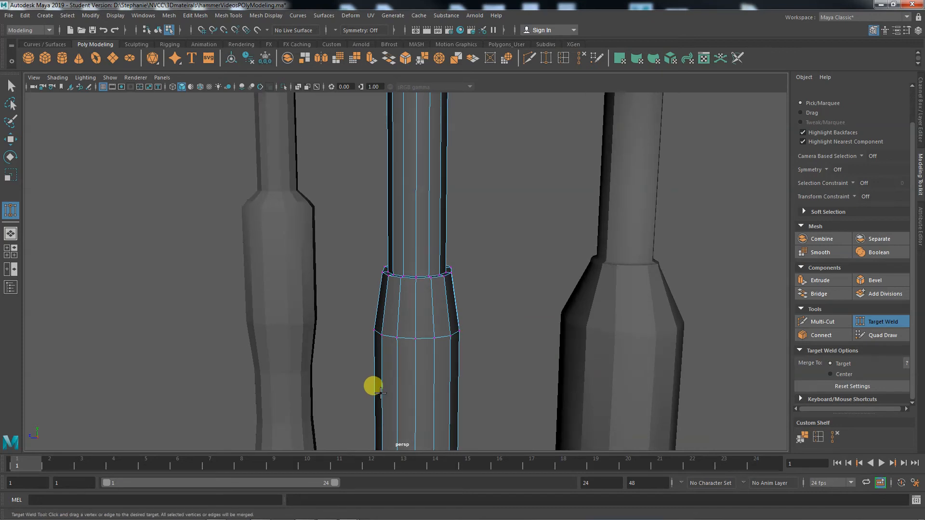
Switch to the top view and zoom in on the welded grip ring from above
mouse_move(385, 375)
alt+mouse_down()
mouse_move(302, 381)
mouse_move(385, 368)
alt+mouse_up()
alt+drag(533, 388, 465, 384)
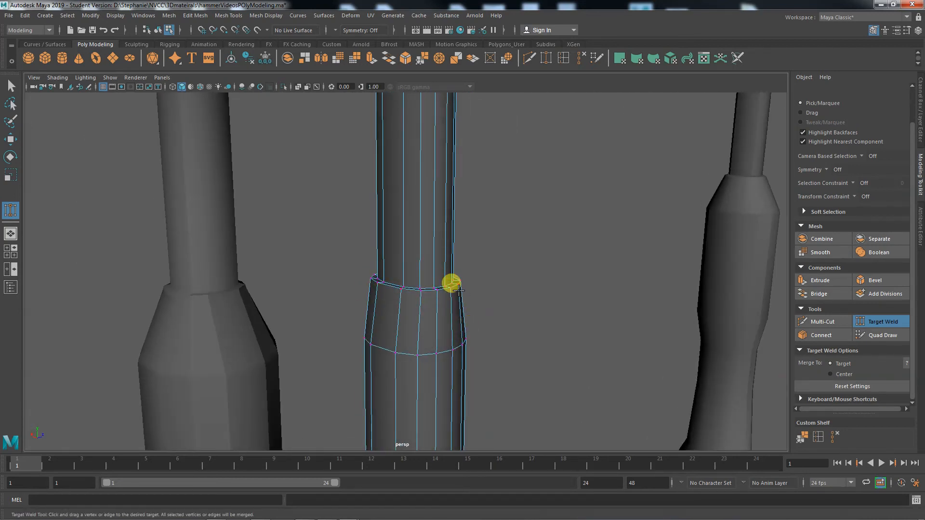
alt+drag(492, 324, 385, 410)
key(space)
key(space)
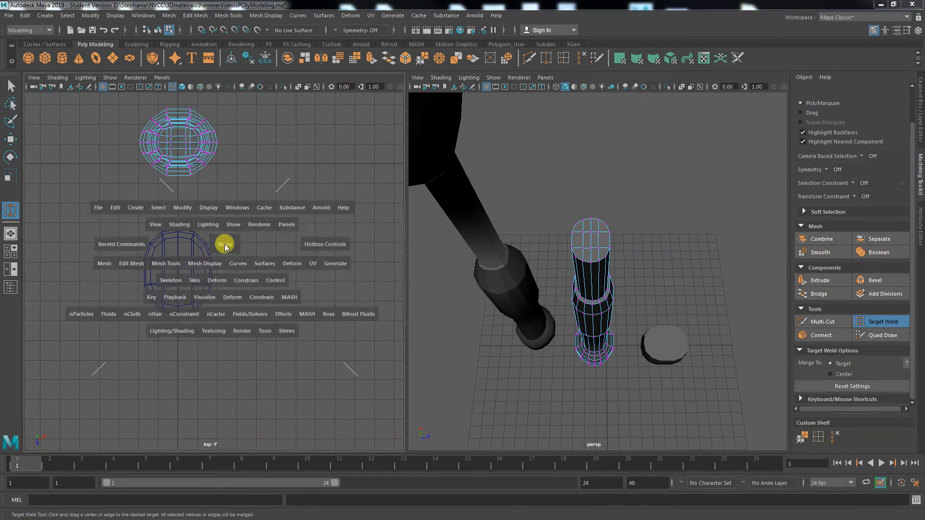
alt+middle_drag(374, 216, 397, 463)
alt+right_drag(332, 353, 559, 381)
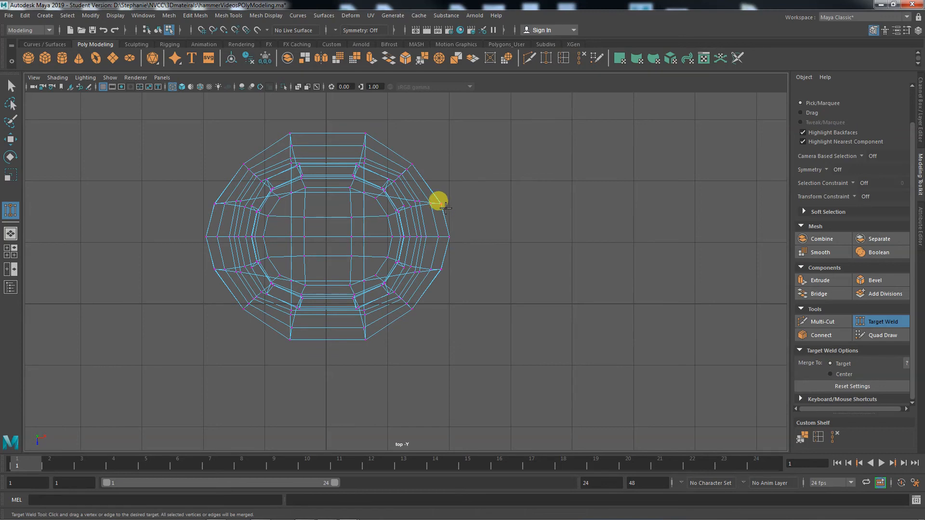
Return to the perspective view and orbit to a side-on view of the handle
key(space)
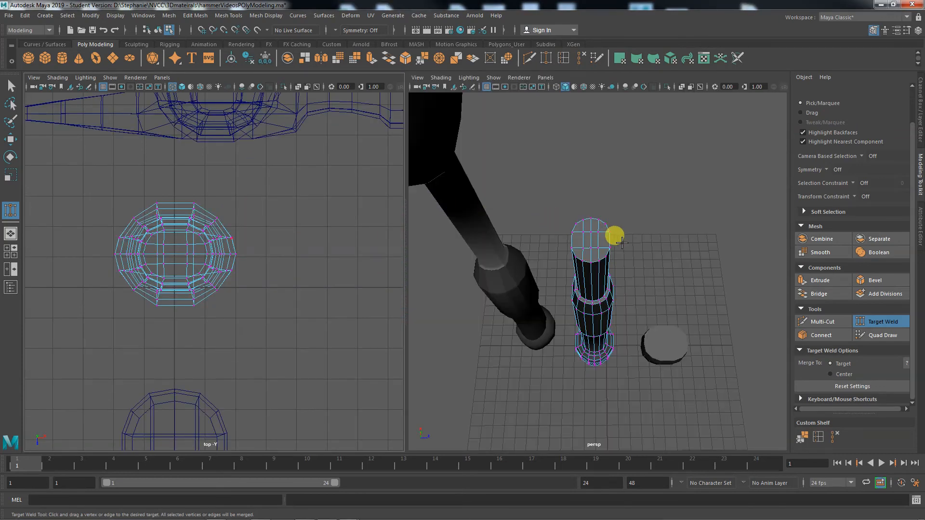
key(space)
alt+drag(473, 359, 456, 331)
alt+drag(477, 368, 443, 386)
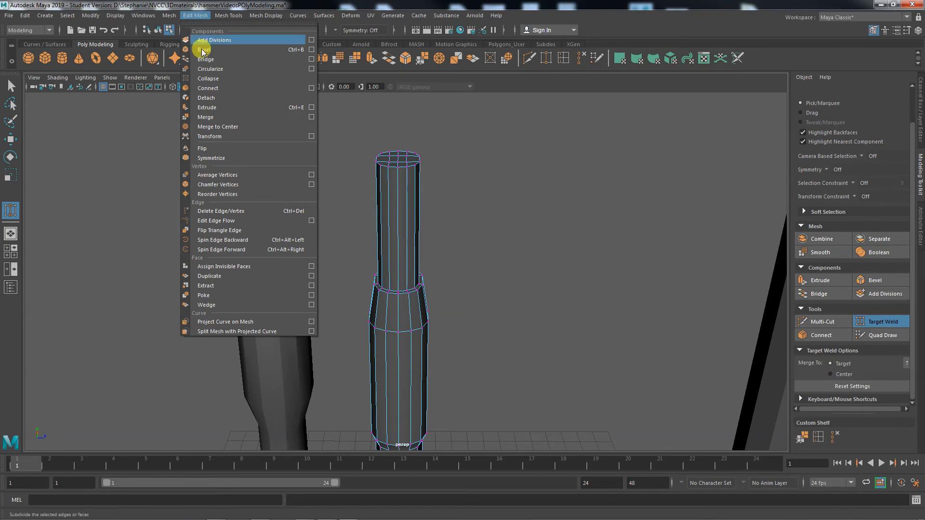
Merge the selected handle vertices to their centre, then select the small pCube1 disc beside the handles
click(253, 126)
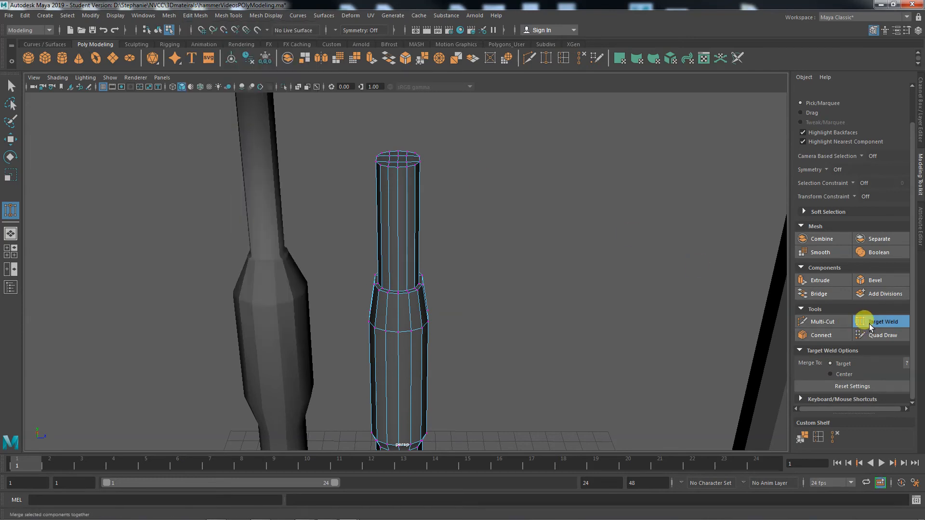
click(11, 139)
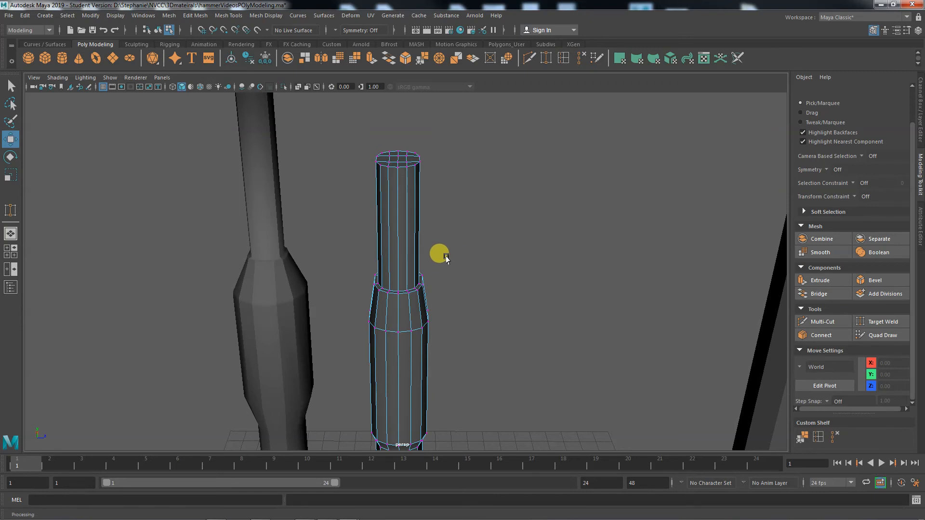
alt+right_drag(490, 272, 395, 264)
alt+middle_drag(479, 284, 517, 162)
alt+middle_drag(544, 289, 526, 215)
click(546, 342)
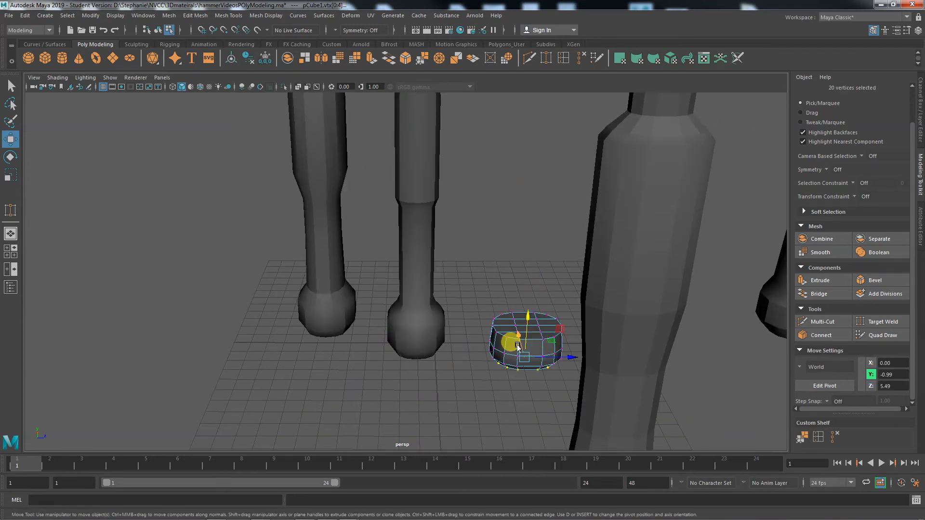
right_drag(494, 336, 549, 233)
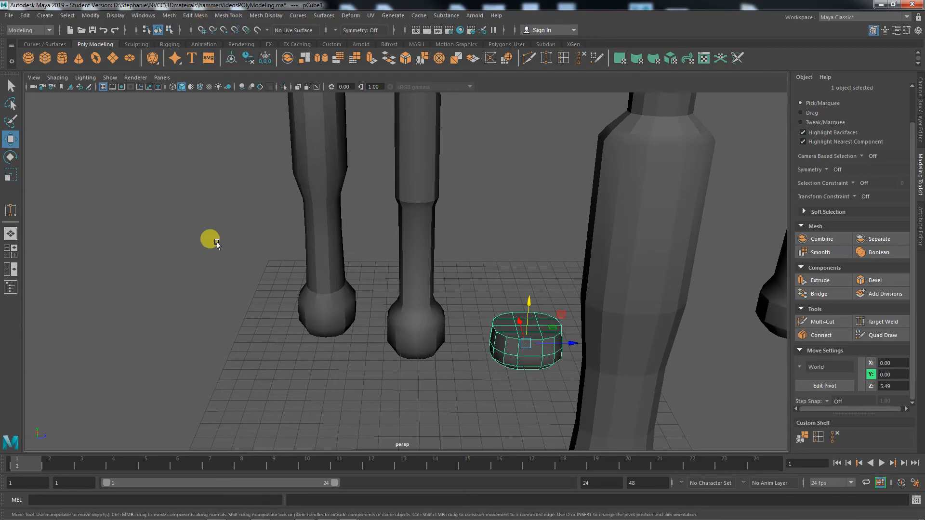
Select the second hammer handle and frame all the handles in view
alt+drag(216, 243, 310, 316)
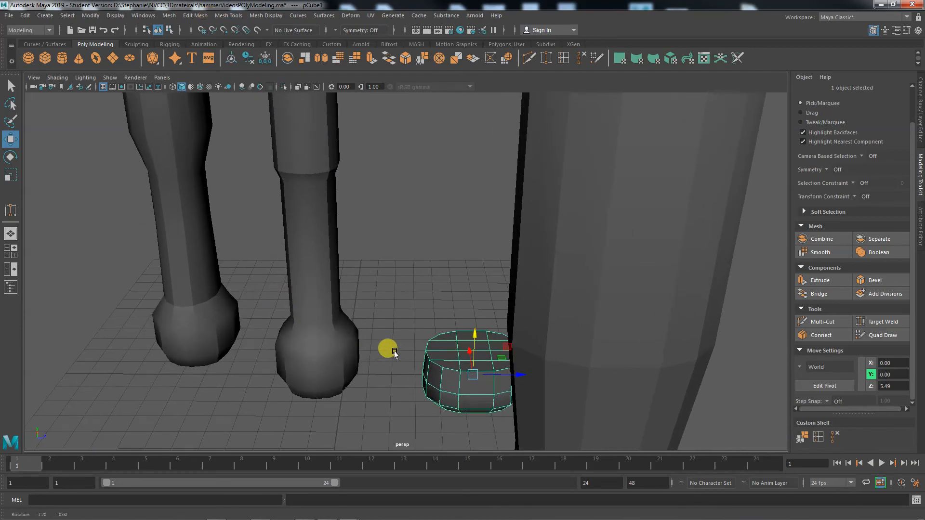
alt+drag(393, 353, 413, 262)
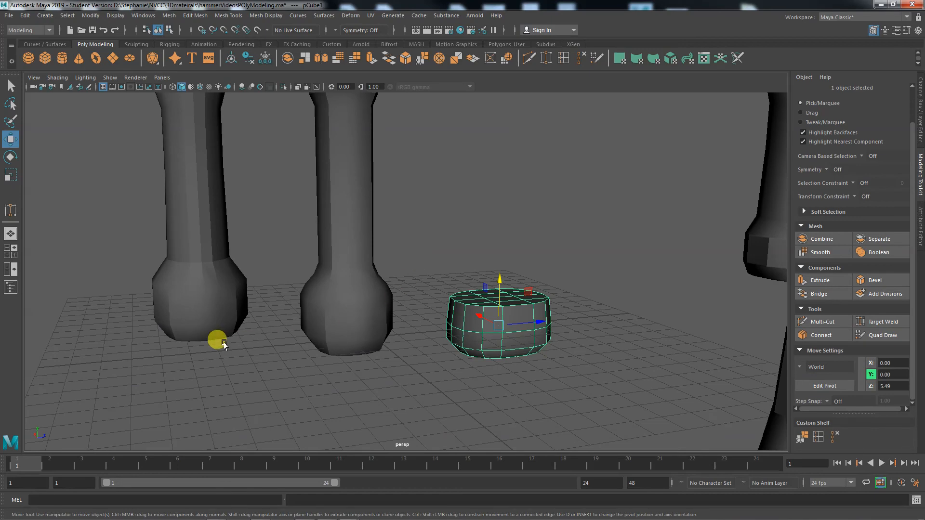
alt+drag(223, 344, 294, 340)
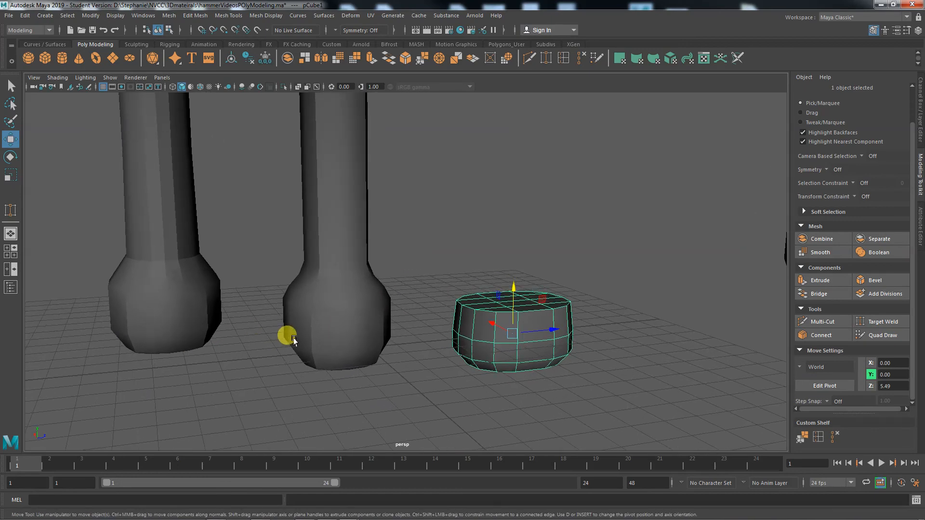
click(320, 310)
alt+drag(319, 310, 142, 327)
alt+right_drag(261, 333, 186, 323)
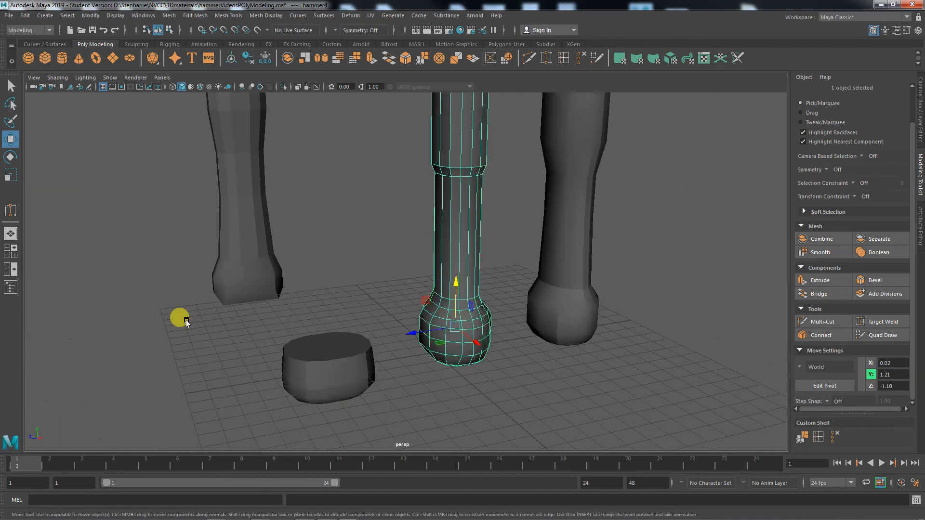
alt+middle_drag(342, 322, 235, 362)
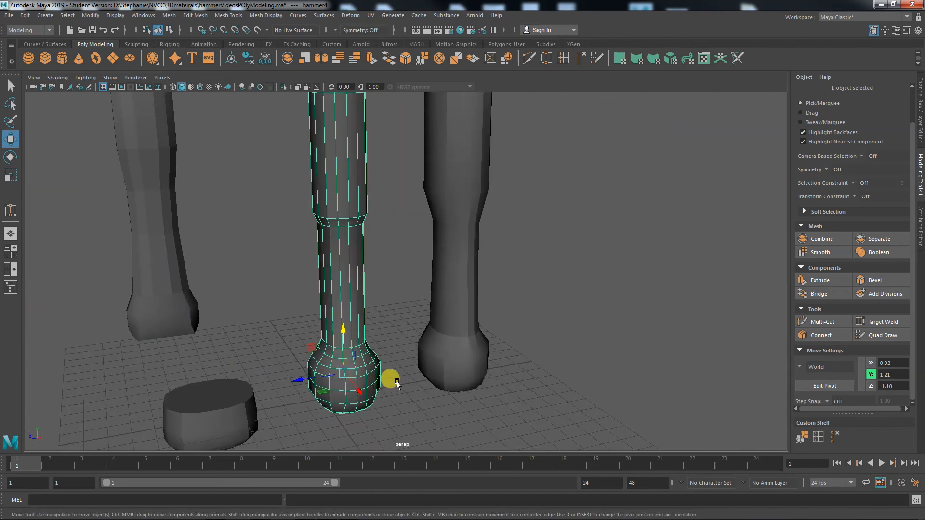
alt+middle_drag(396, 324, 399, 375)
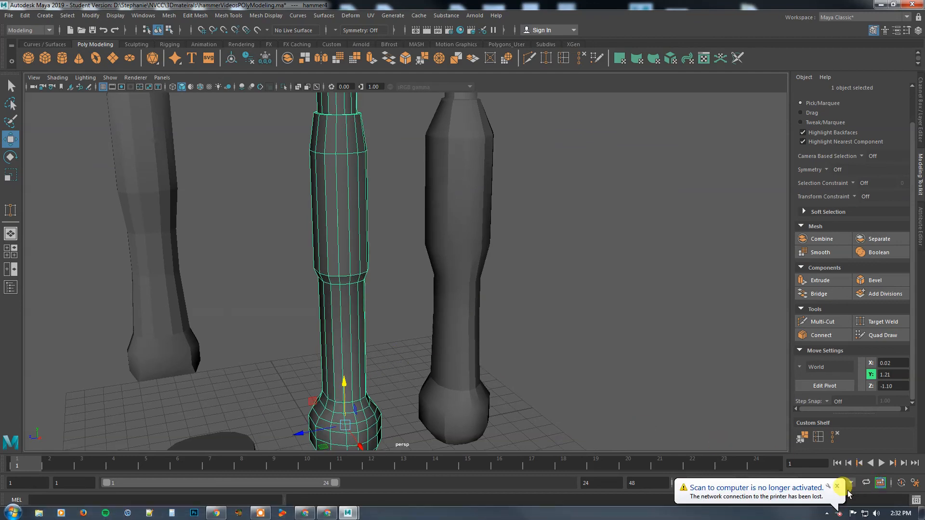
Dismiss the printer notification, deselect, and put the handle into Face selection mode
click(838, 487)
click(391, 330)
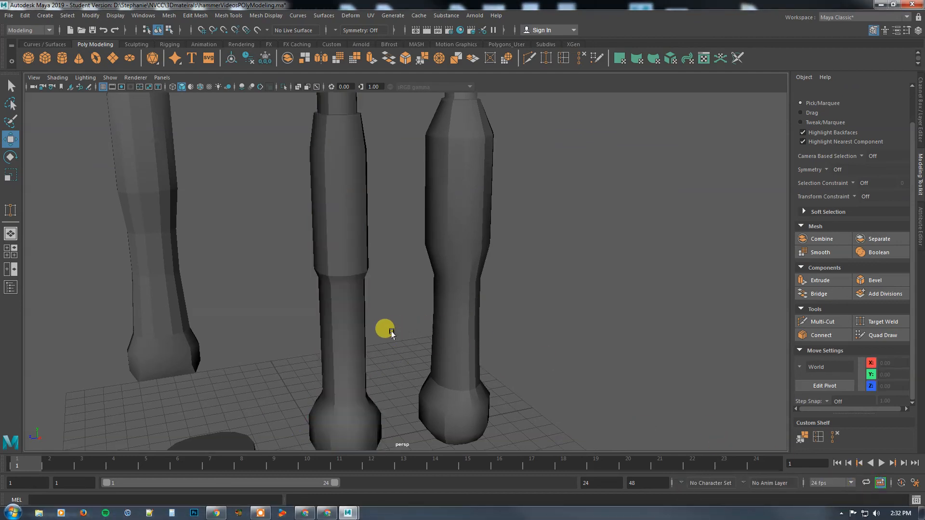
alt+drag(392, 291, 399, 326)
right_drag(362, 300, 368, 274)
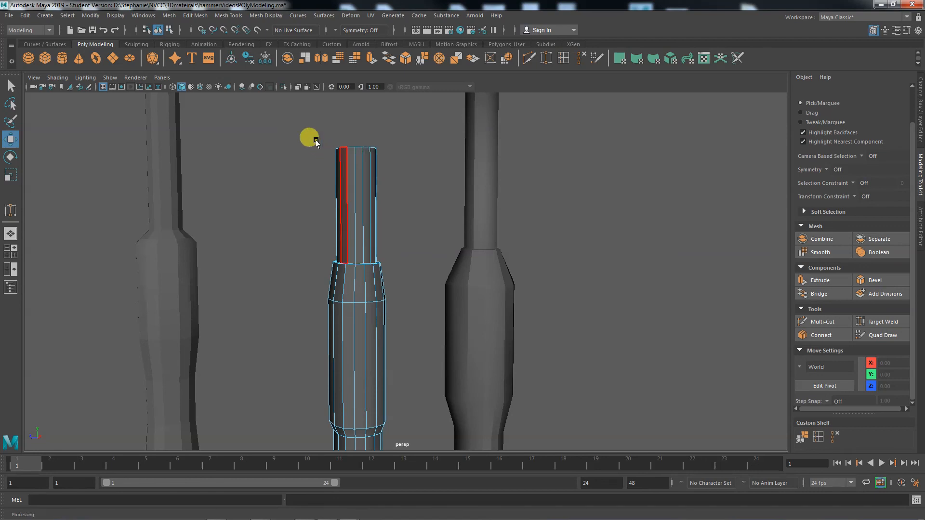
Delete the 54 upper handle faces and select the 14-edge top rim loop
drag(316, 130, 400, 319)
key(Delete)
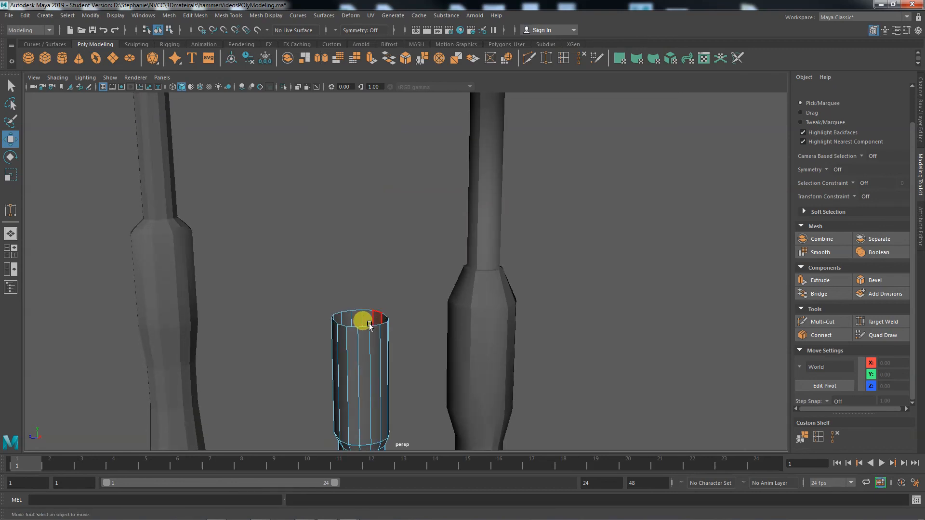
right_drag(372, 328, 366, 215)
click(361, 309)
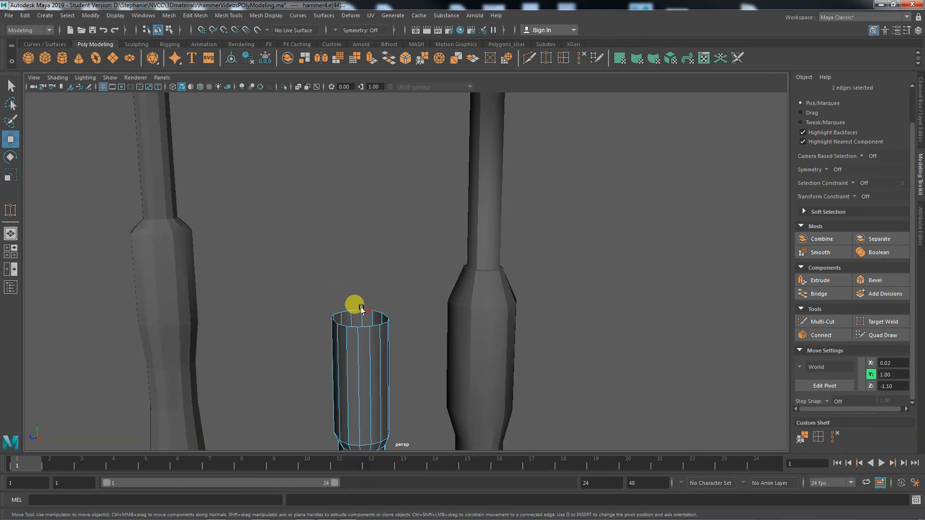
double_click(365, 314)
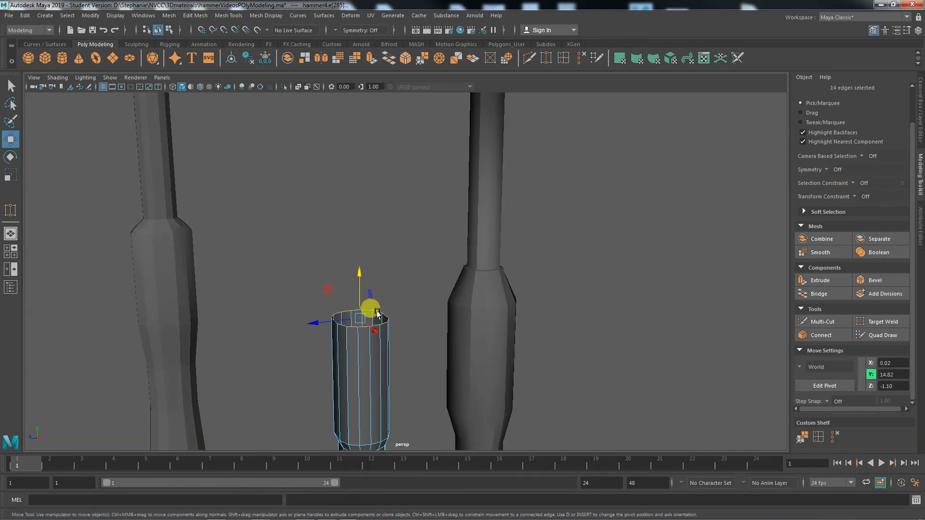
Extrude the top edge loop, raise it upward and scale it narrower to taper the handle
click(816, 280)
drag(364, 304, 350, 275)
key(w)
key(e)
key(r)
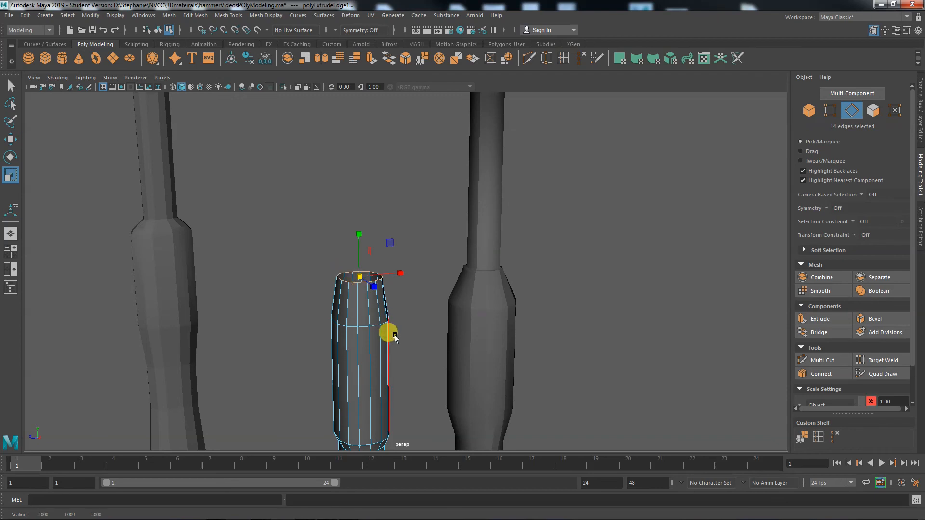
mouse_move(386, 330)
alt+mouse_down()
mouse_move(384, 355)
mouse_move(380, 322)
alt+mouse_up()
drag(355, 361, 352, 356)
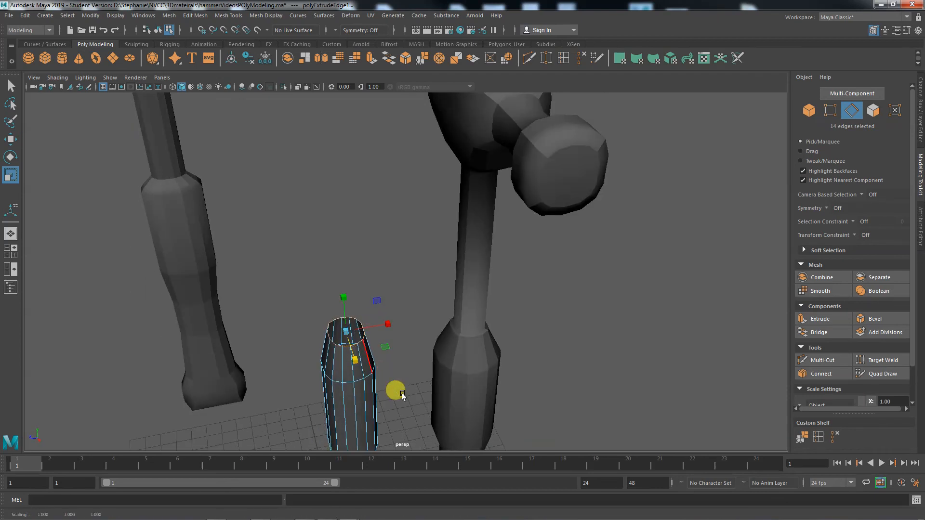
alt+drag(402, 394, 427, 380)
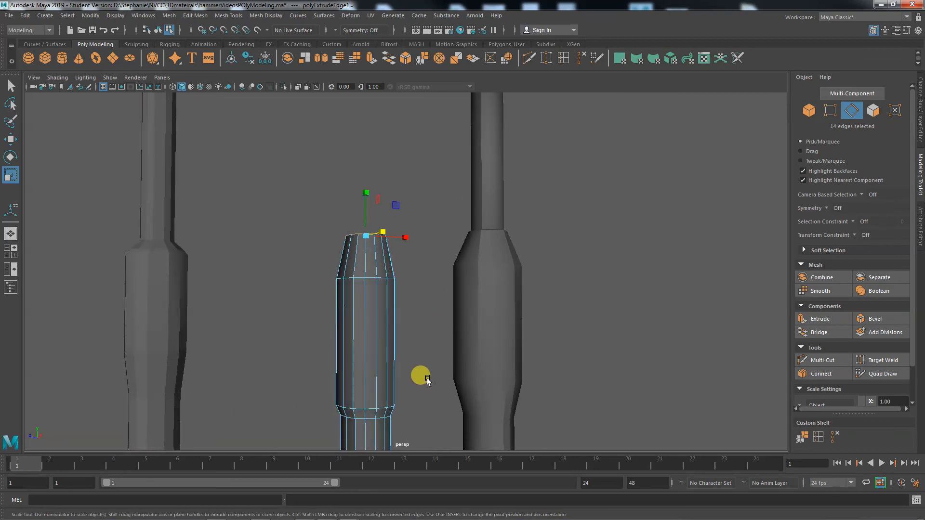
right_drag(367, 253, 419, 231)
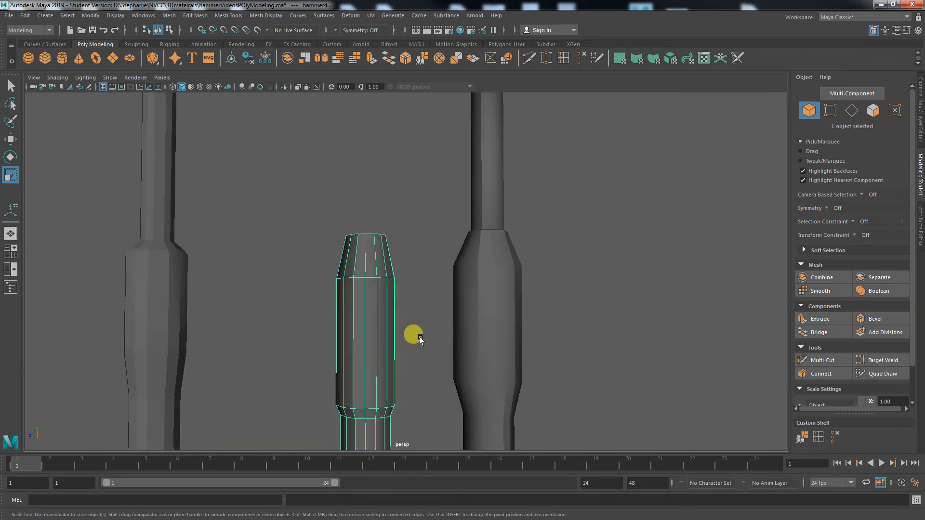
alt+right_drag(413, 334, 305, 346)
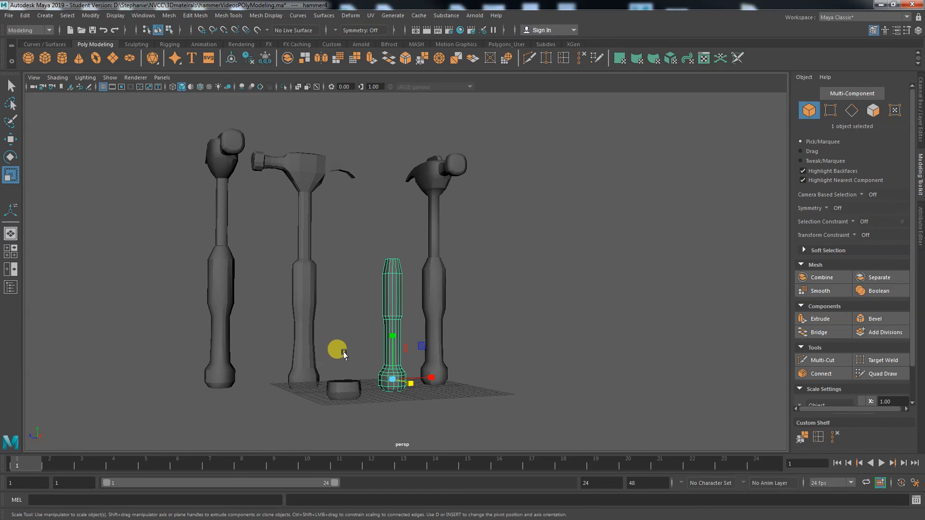